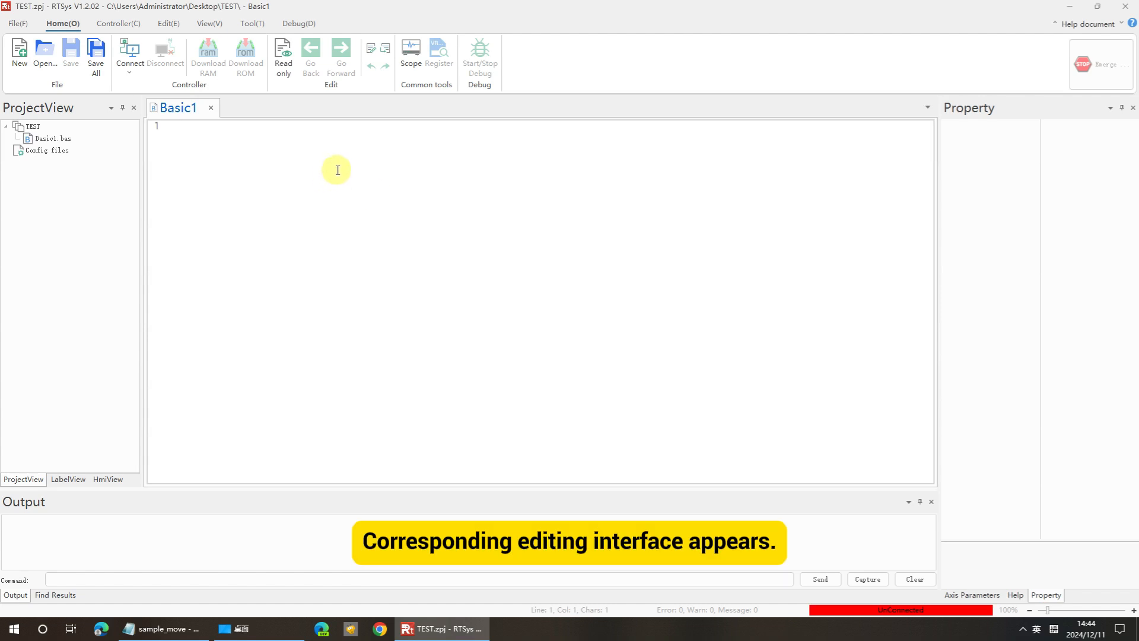
Open the controller connection dialog, review the COM port and IP options, and close it without connecting.
click(109, 23)
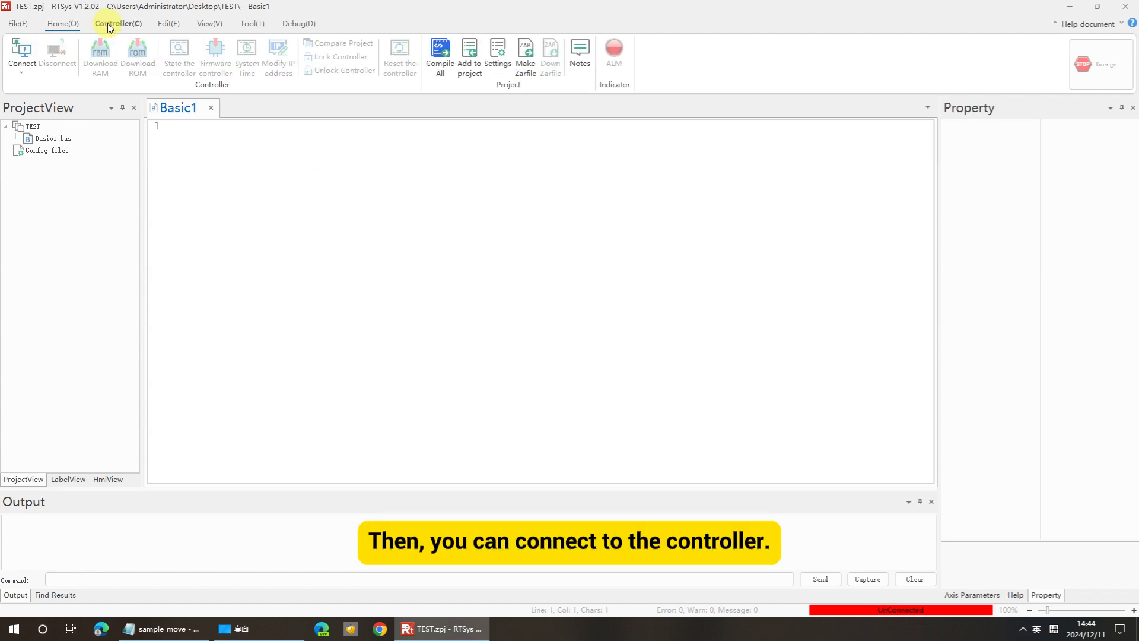
click(34, 77)
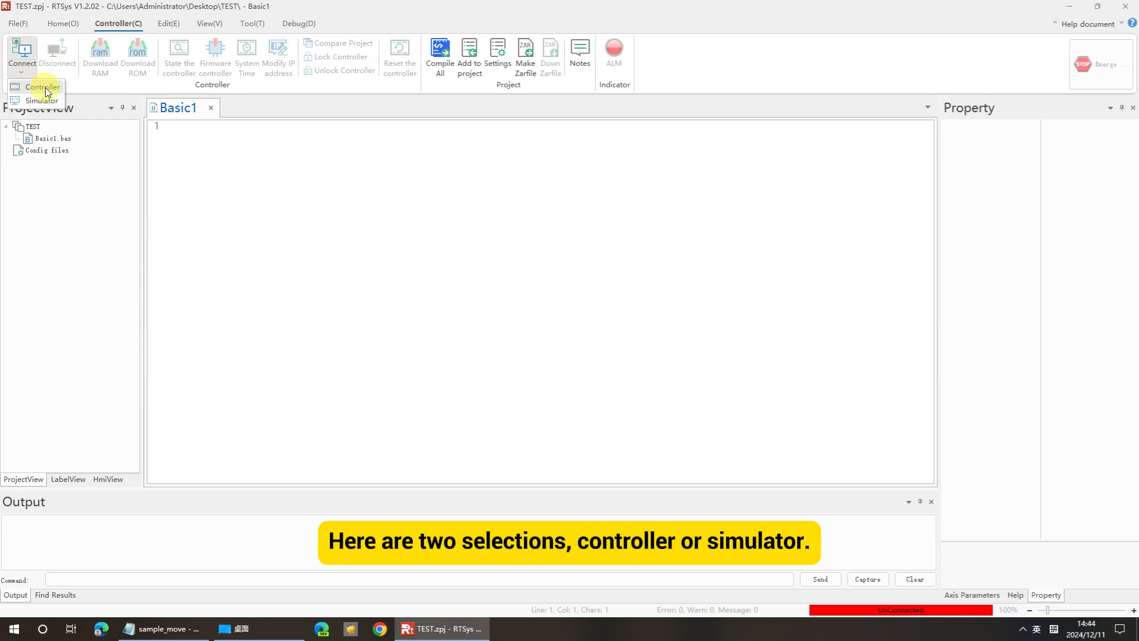
click(38, 89)
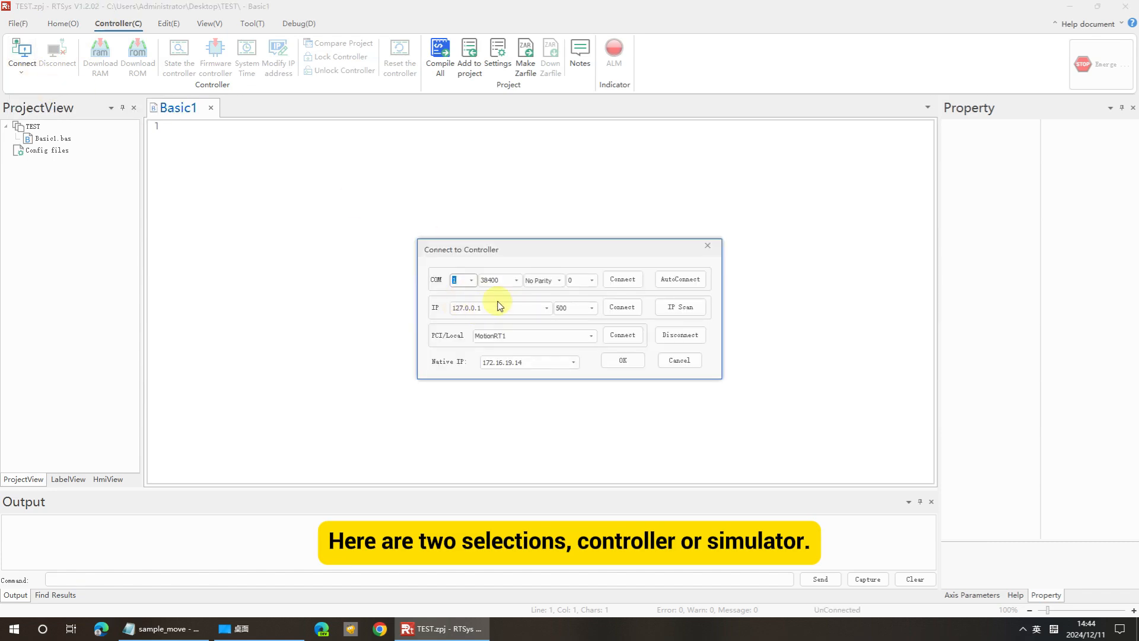
double_click(497, 308)
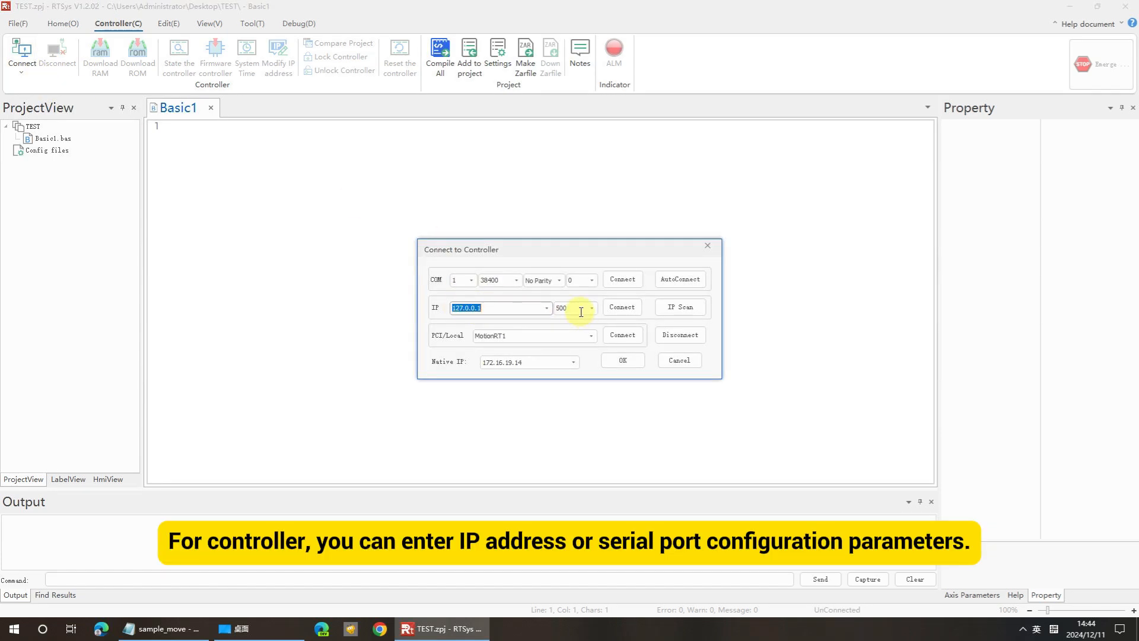
click(468, 280)
click(468, 294)
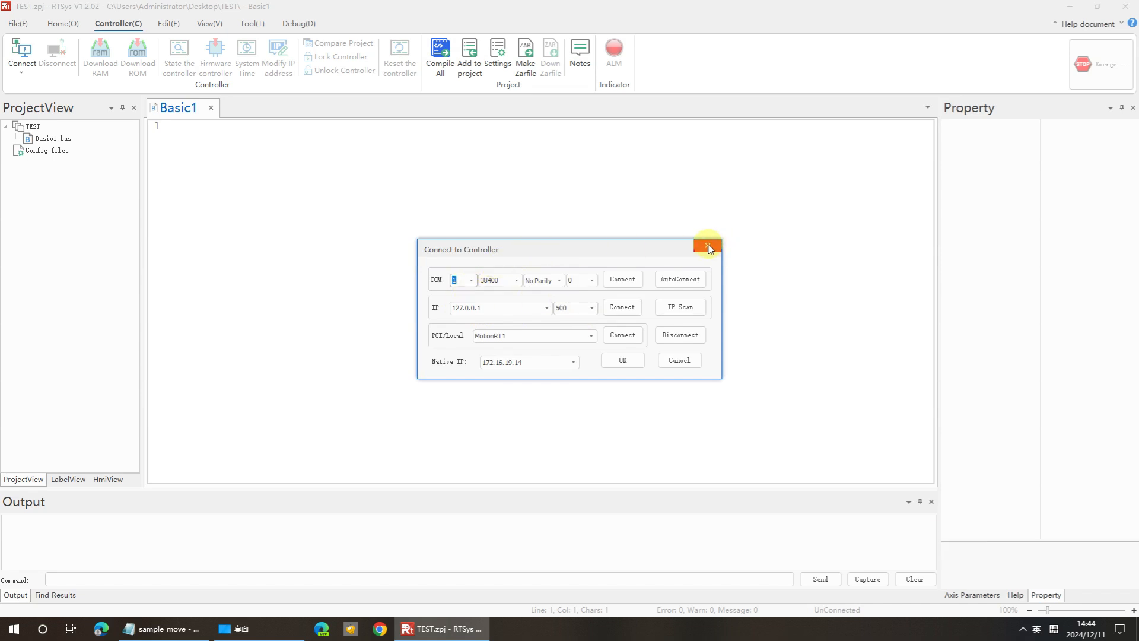
click(707, 245)
Connect the project to the simulator.
click(23, 75)
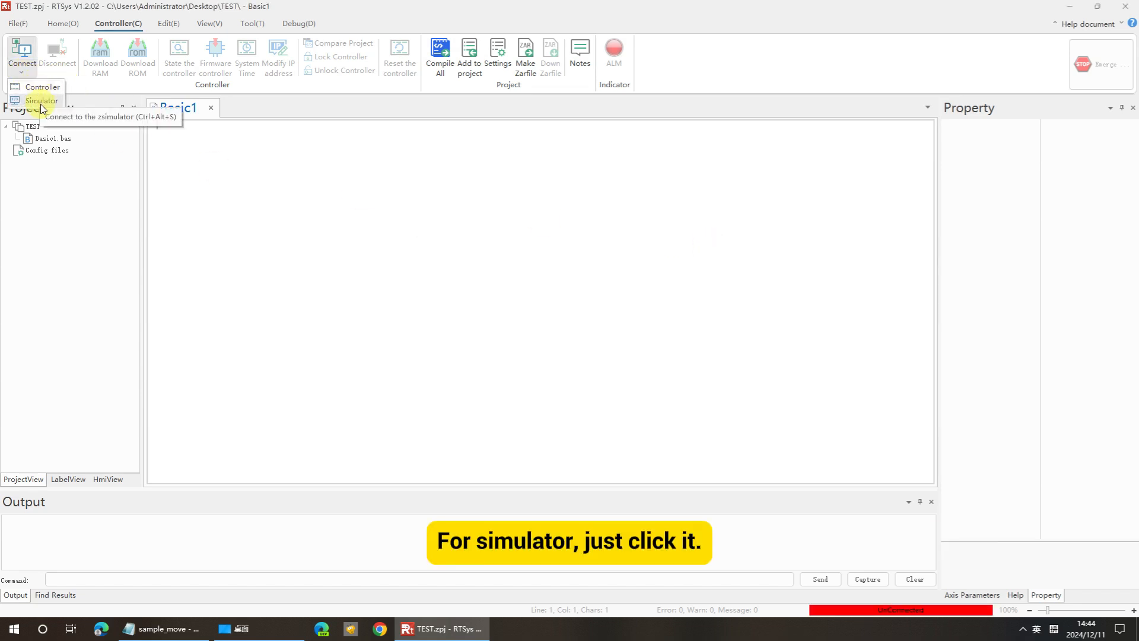
click(41, 101)
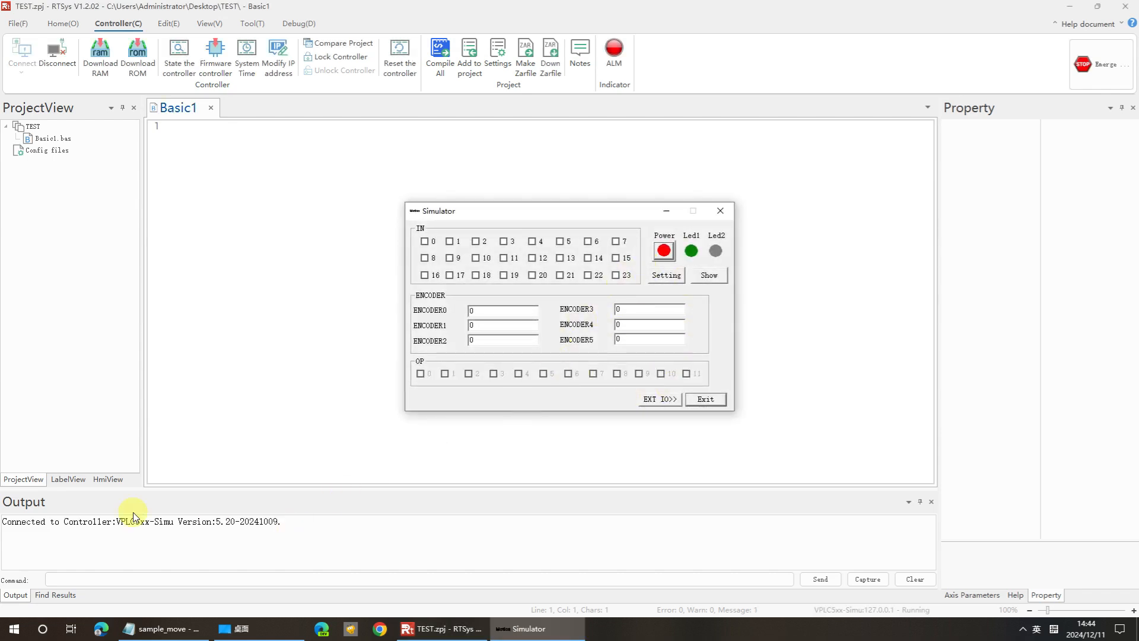
Bring the simulator window back into view.
click(37, 505)
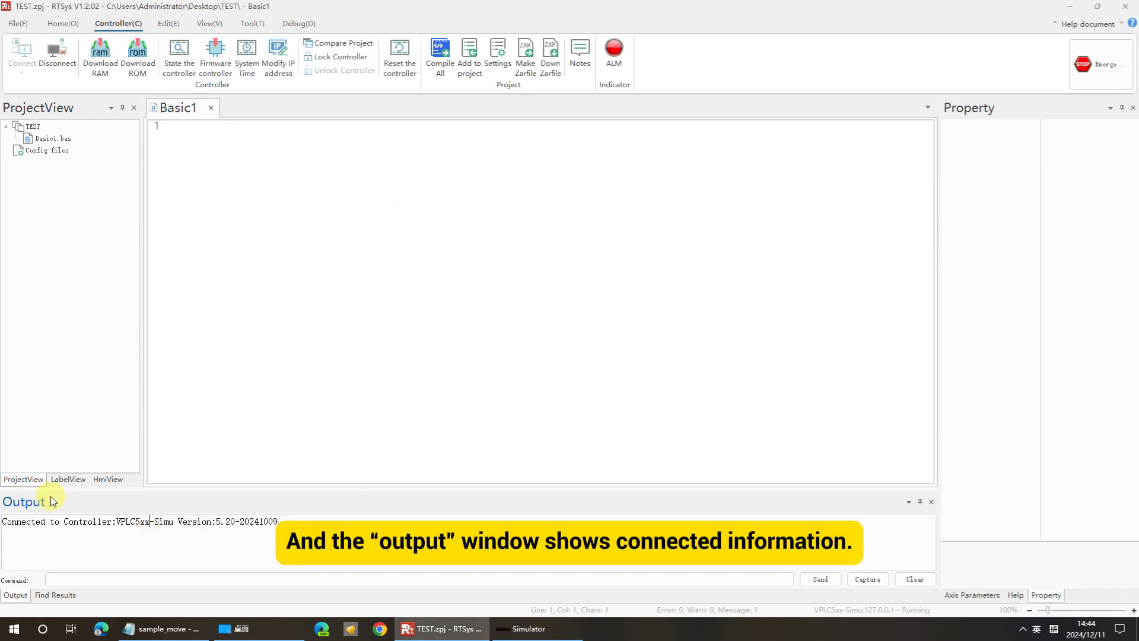
click(528, 629)
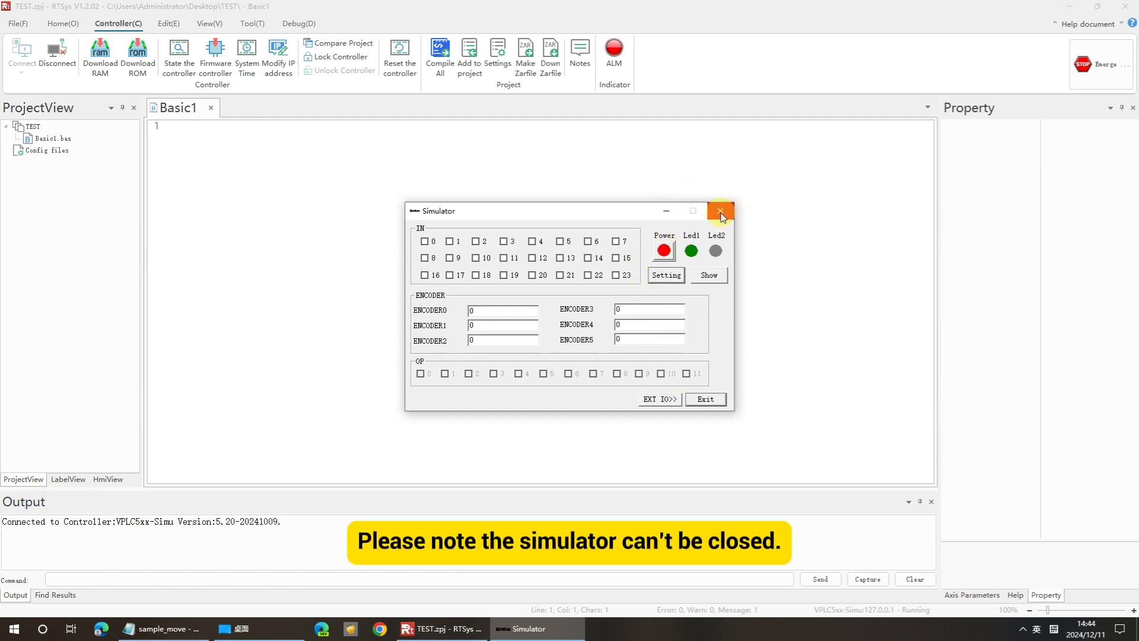
click(665, 214)
click(546, 627)
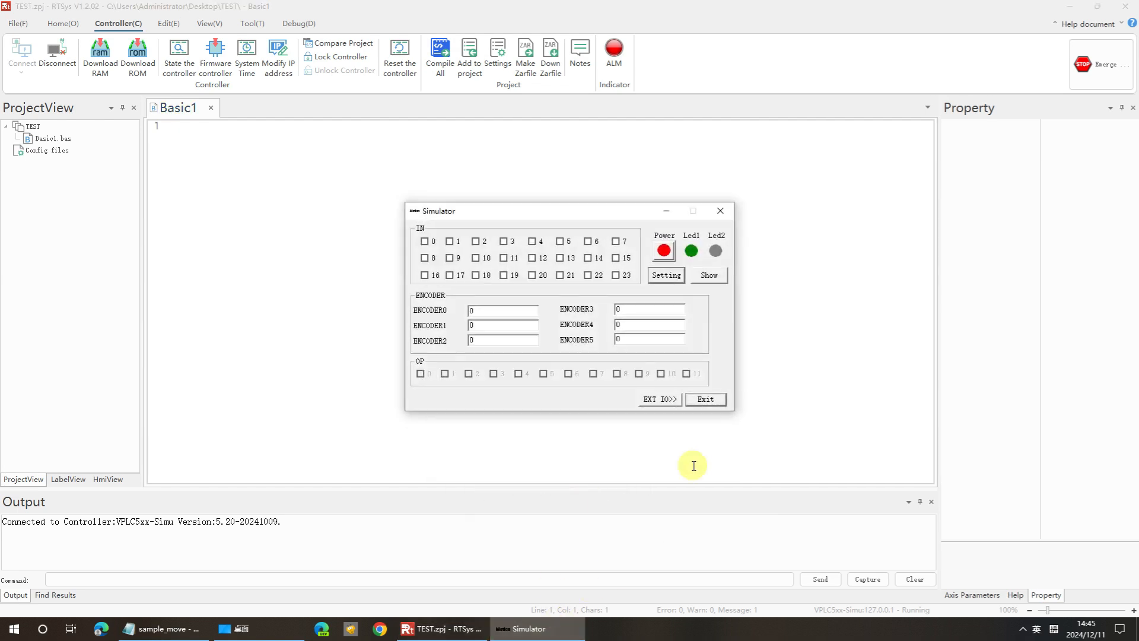
Review the simulator's language setting without changing it, then minimize the simulator window.
click(667, 275)
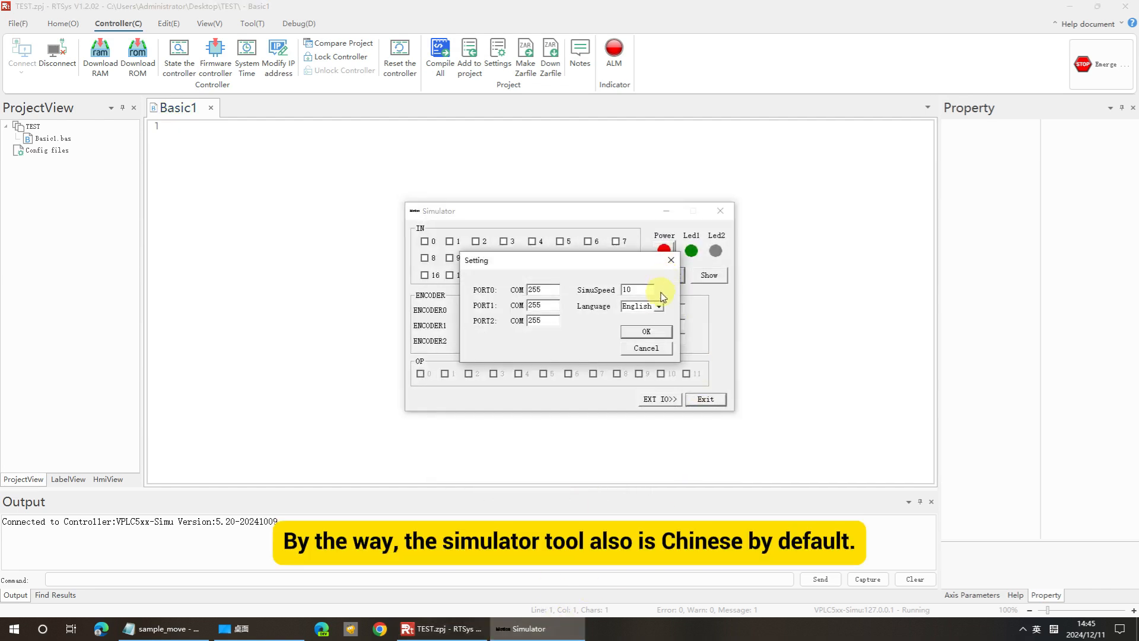
click(659, 306)
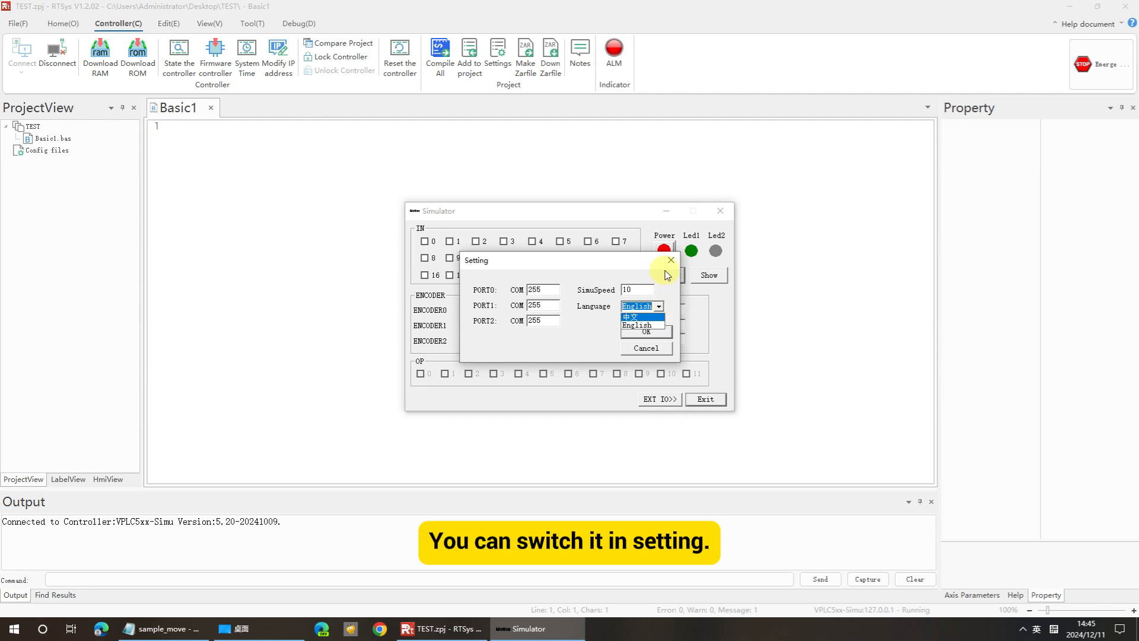
click(670, 290)
click(671, 260)
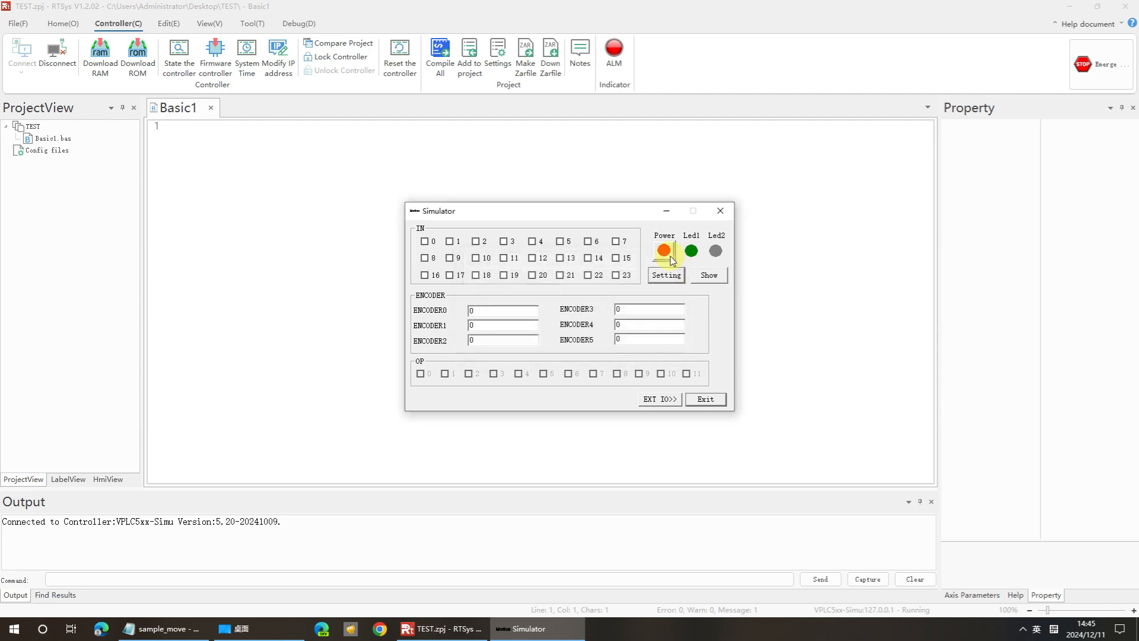
click(666, 210)
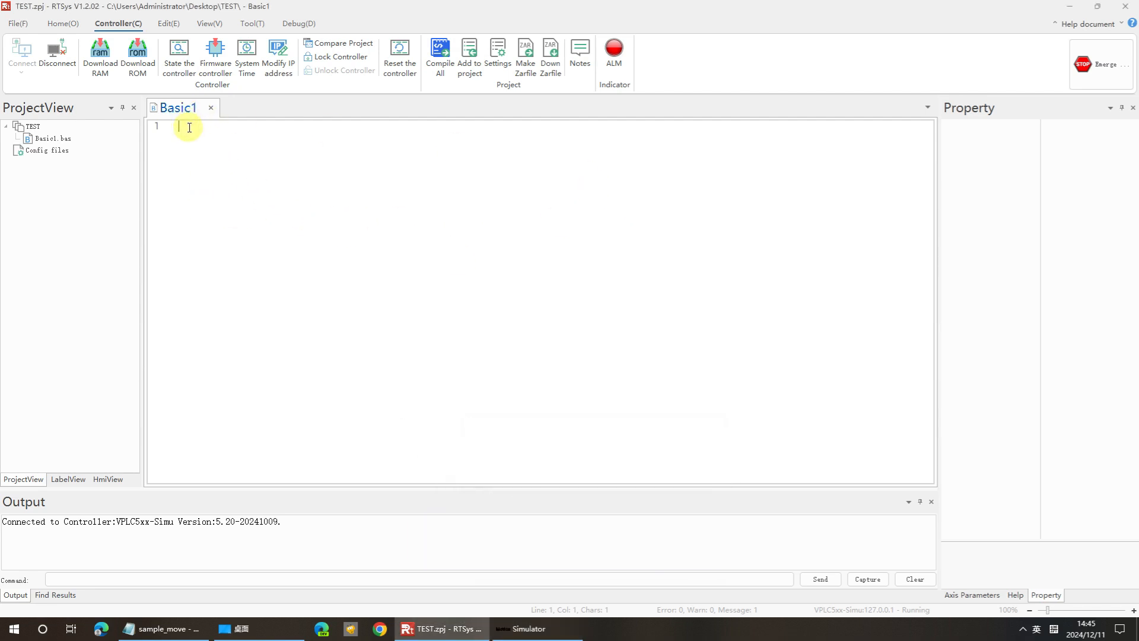
Copy the whole sample_move program from Notepad and paste it into the Basic1 editor.
click(161, 628)
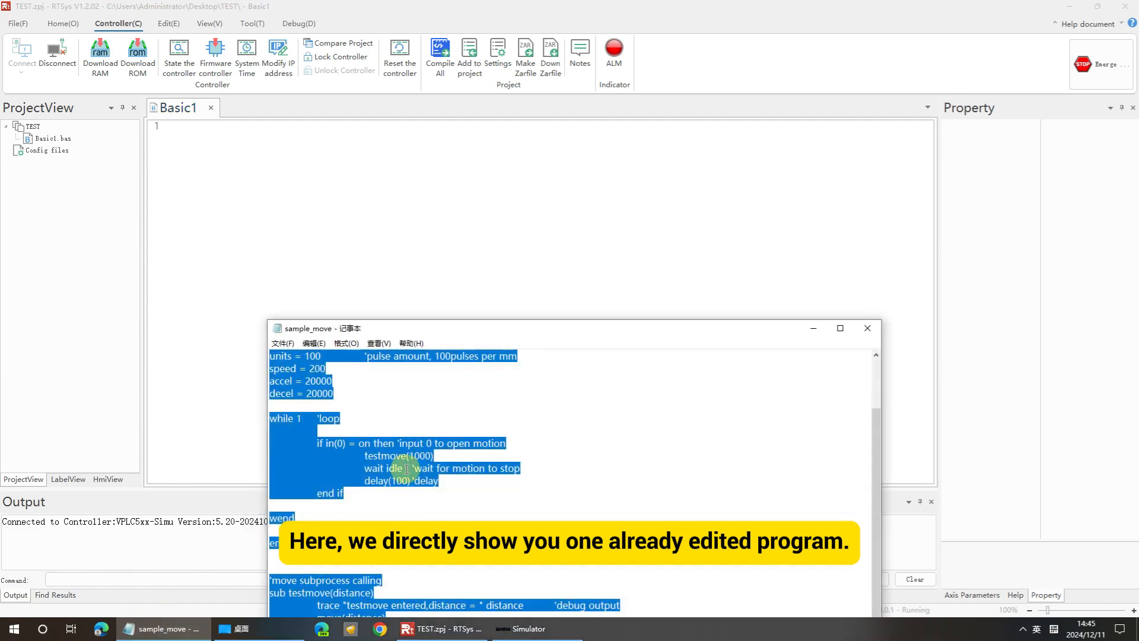
key(ctrl+a)
key(ctrl+c)
click(223, 138)
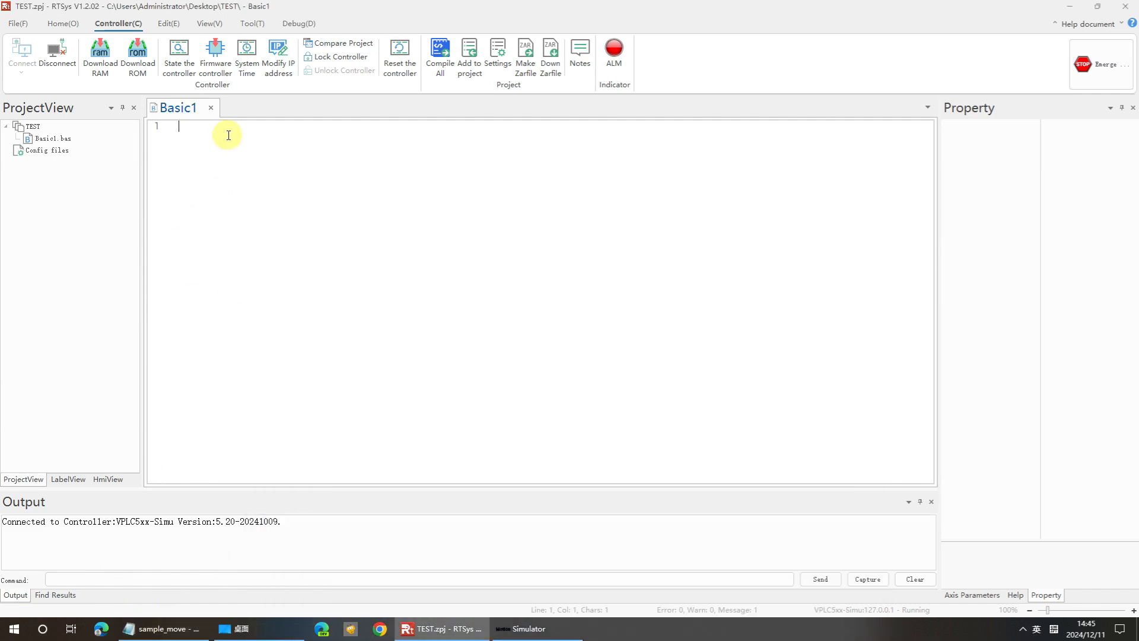
key(ctrl+v)
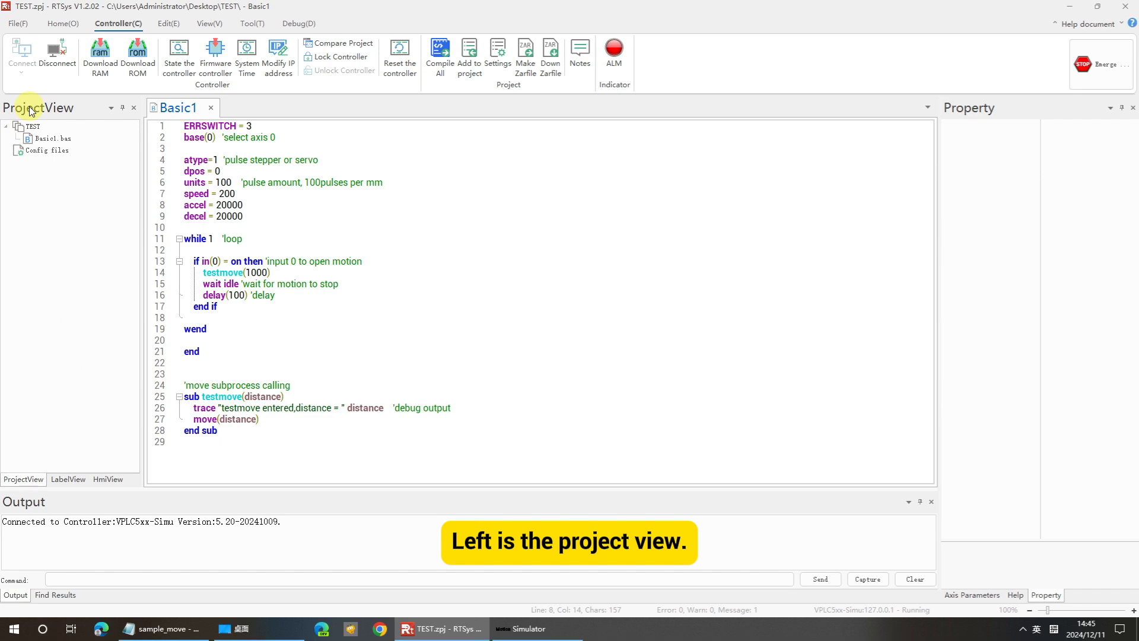
Add a new Hmi-type file named Hmi to the project.
click(48, 139)
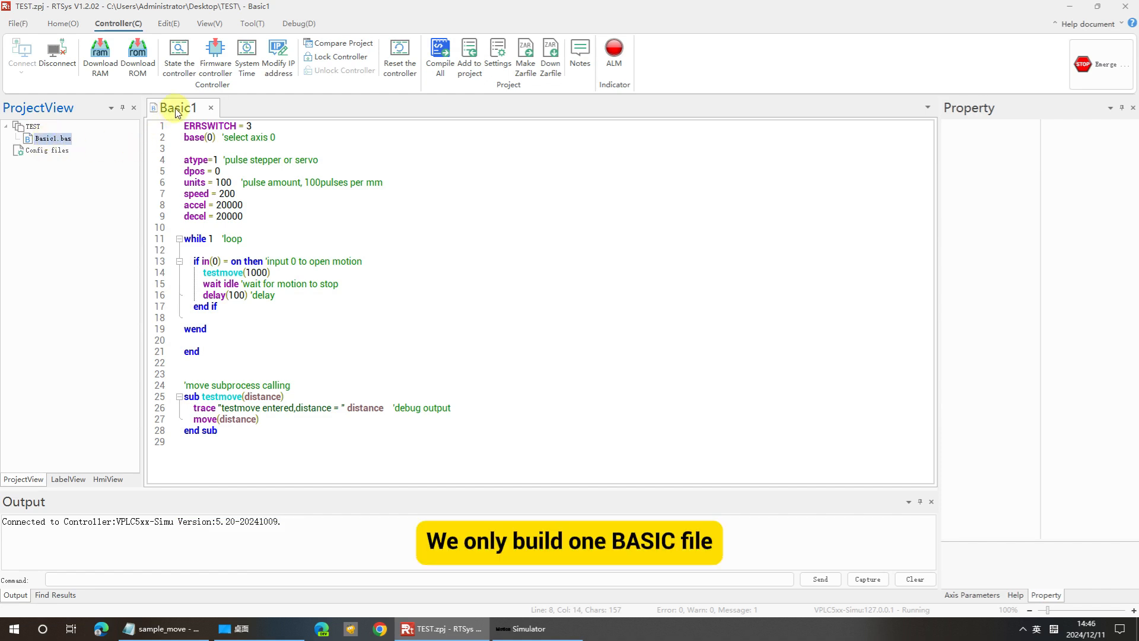
click(22, 23)
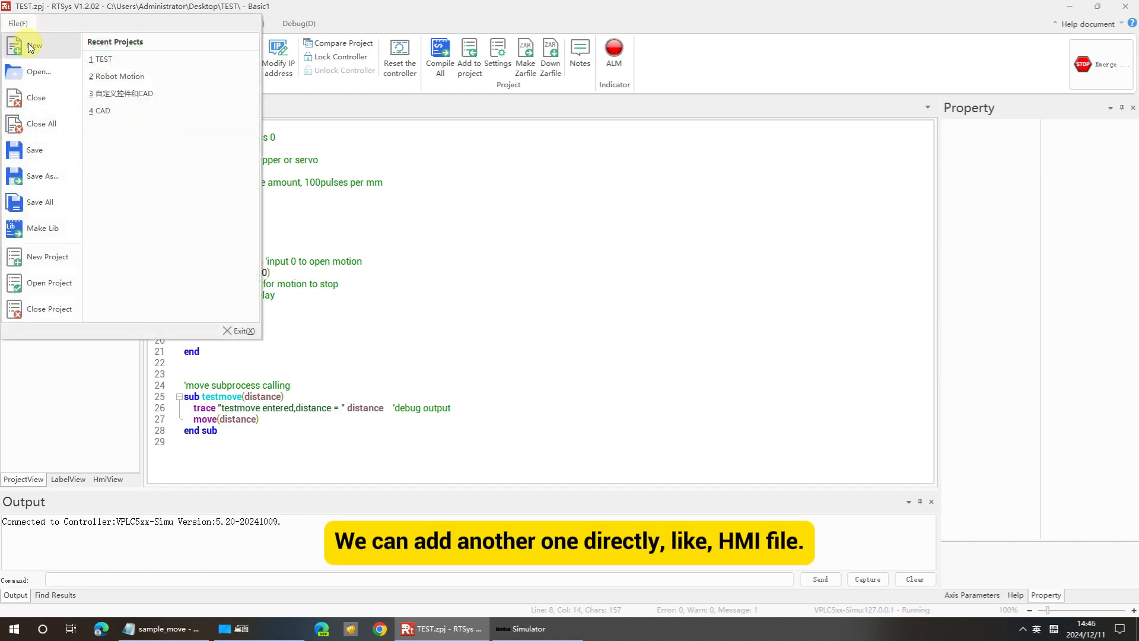
click(31, 47)
click(506, 321)
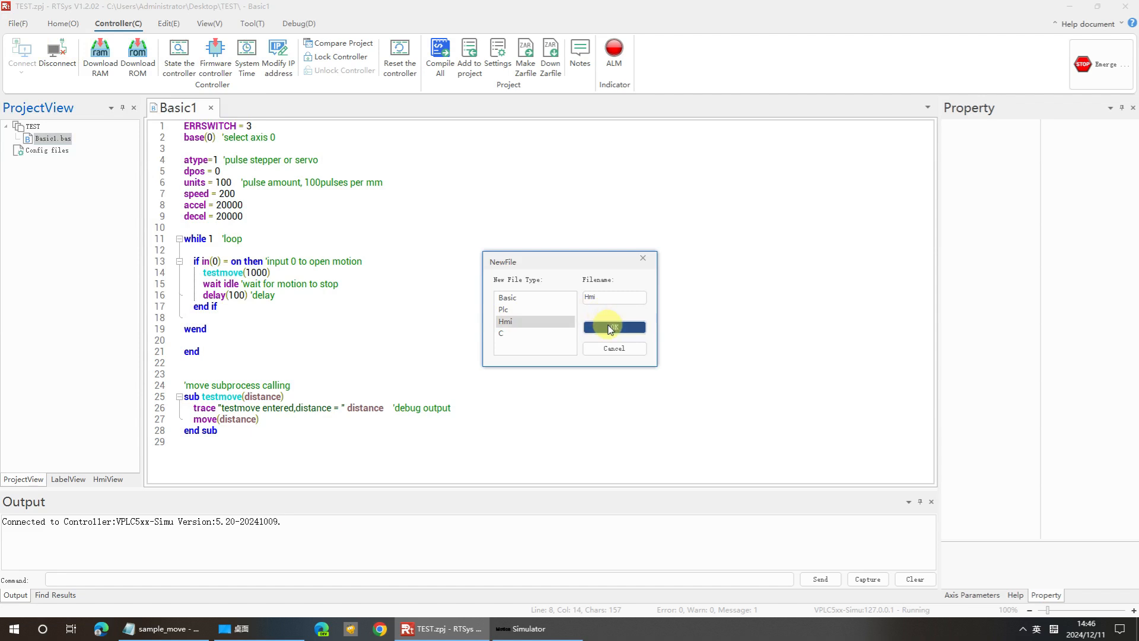
click(613, 327)
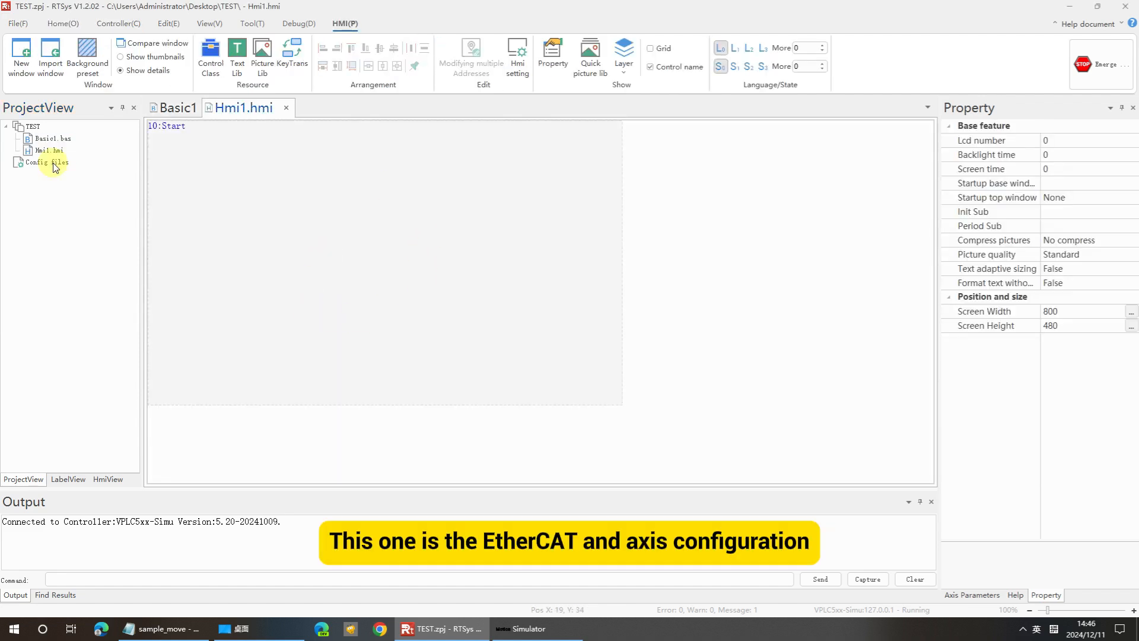
Enable the axis configuration and controller nodes in the project settings of the project tree.
right_click(52, 177)
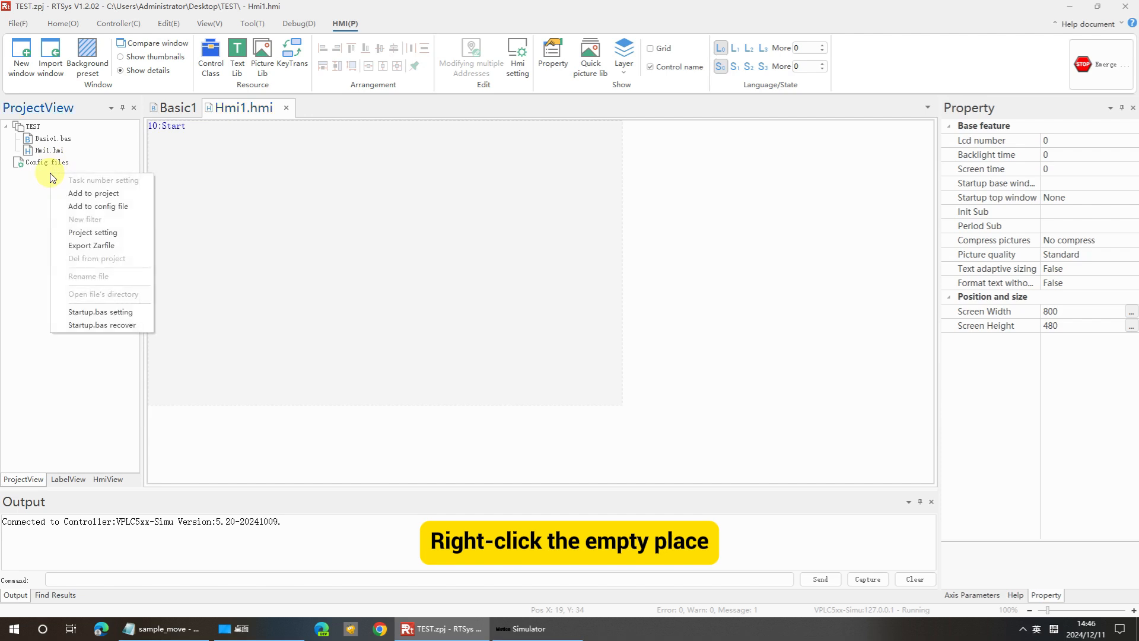
click(109, 236)
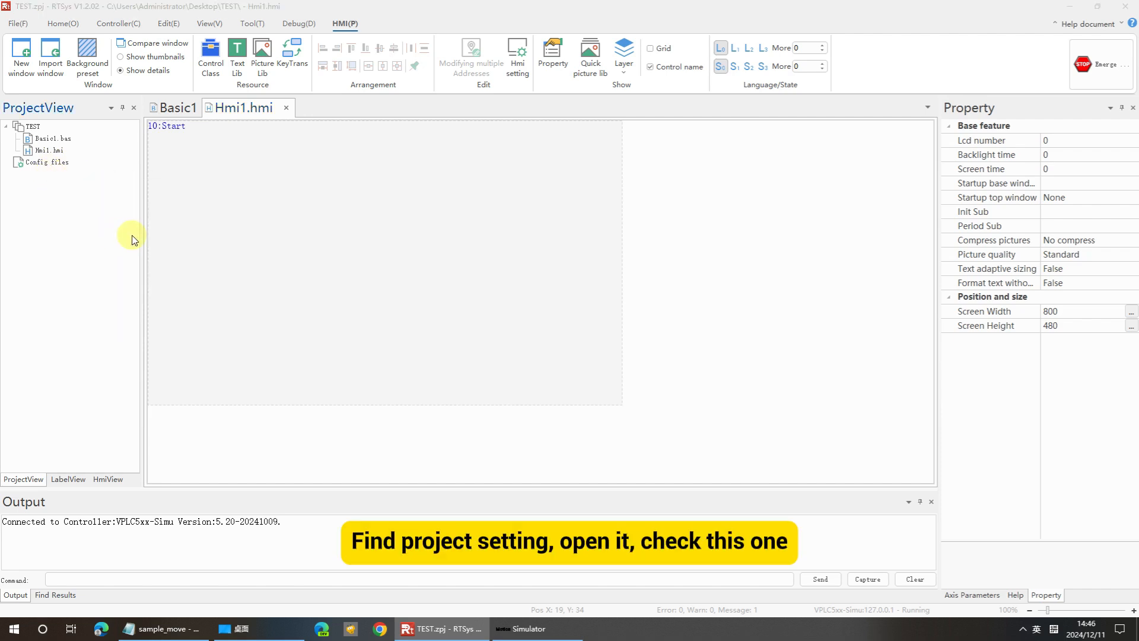
click(558, 327)
key(Return)
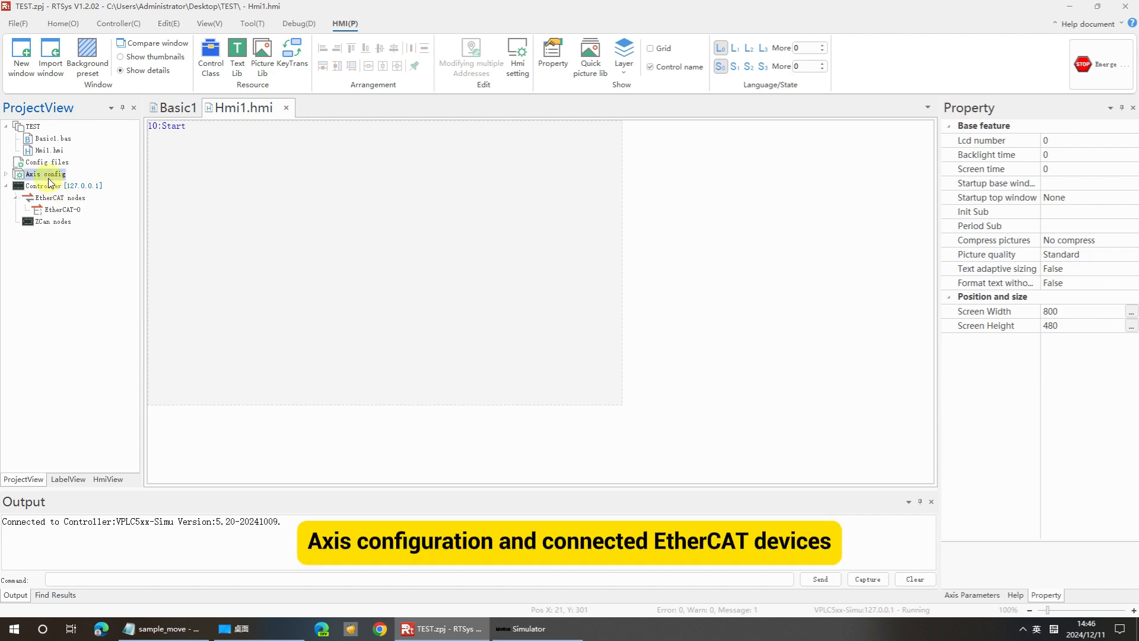
Expand the axis configuration list and scroll through the available axes.
click(6, 174)
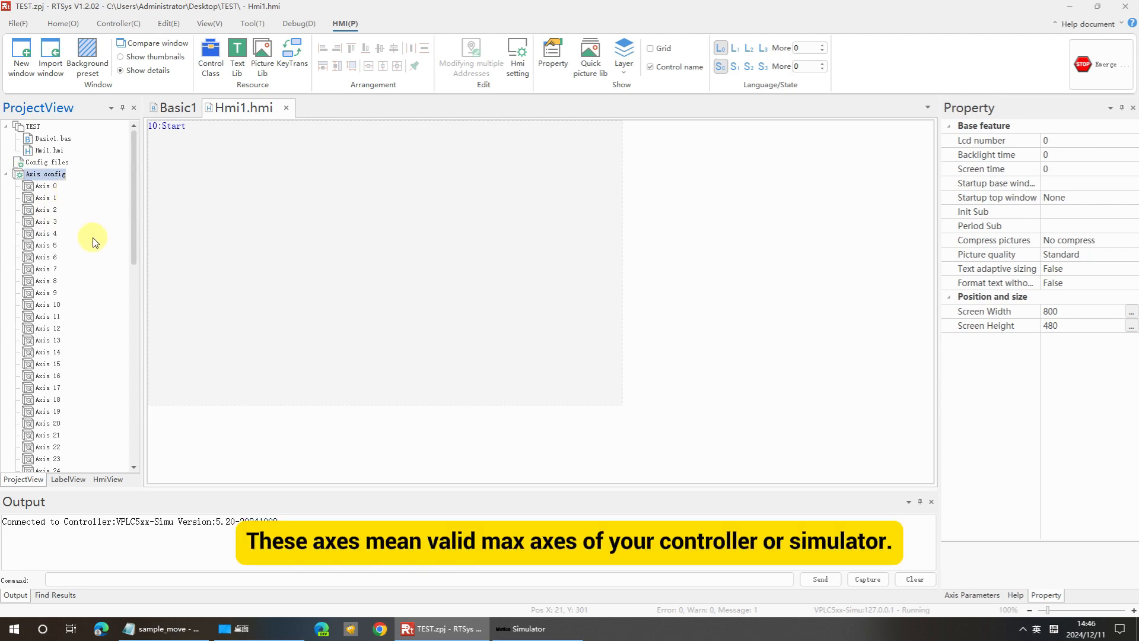
scroll(92, 242, down, 5)
scroll(86, 255, up, 5)
scroll(72, 301, down, 3)
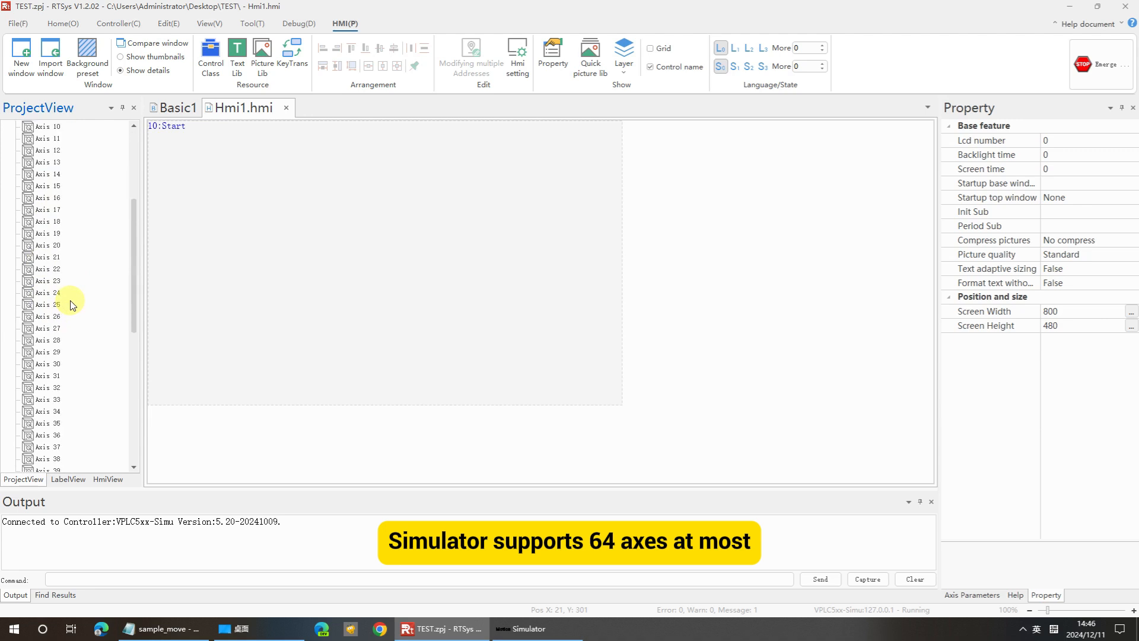
scroll(72, 321, down, 8)
scroll(82, 394, up, 8)
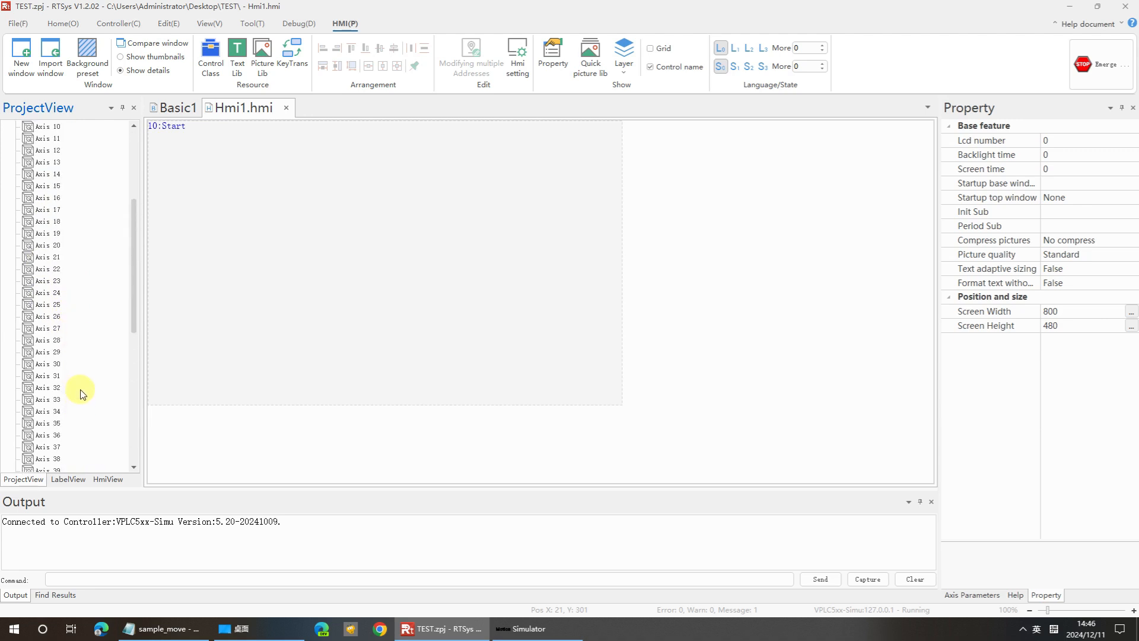
scroll(77, 356, up, 5)
scroll(65, 249, down, 15)
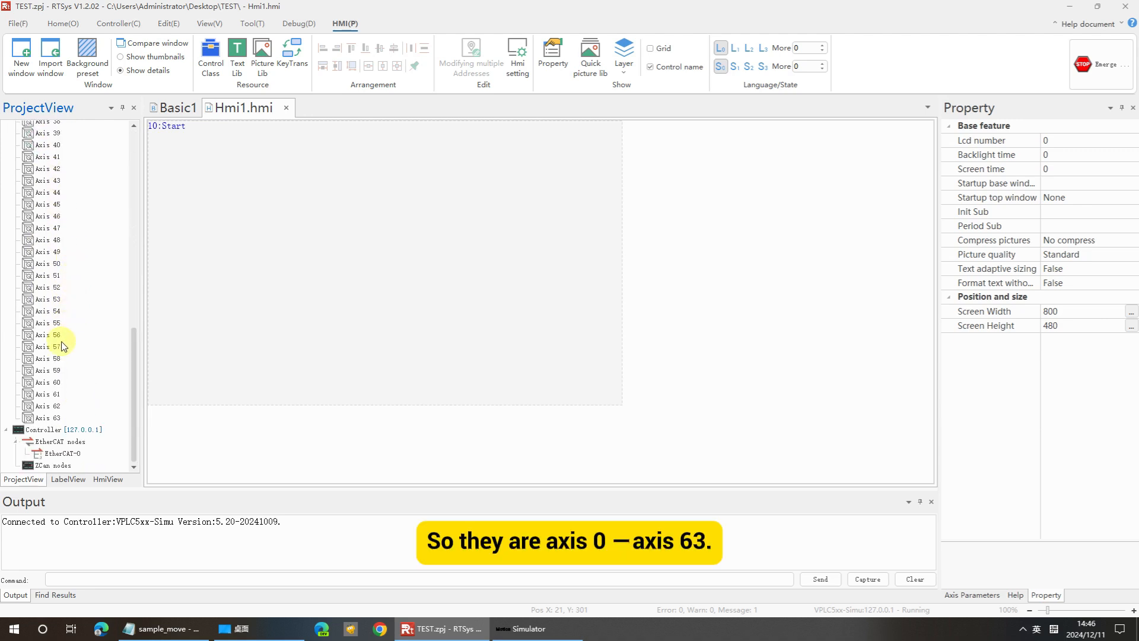
scroll(77, 380, up, 15)
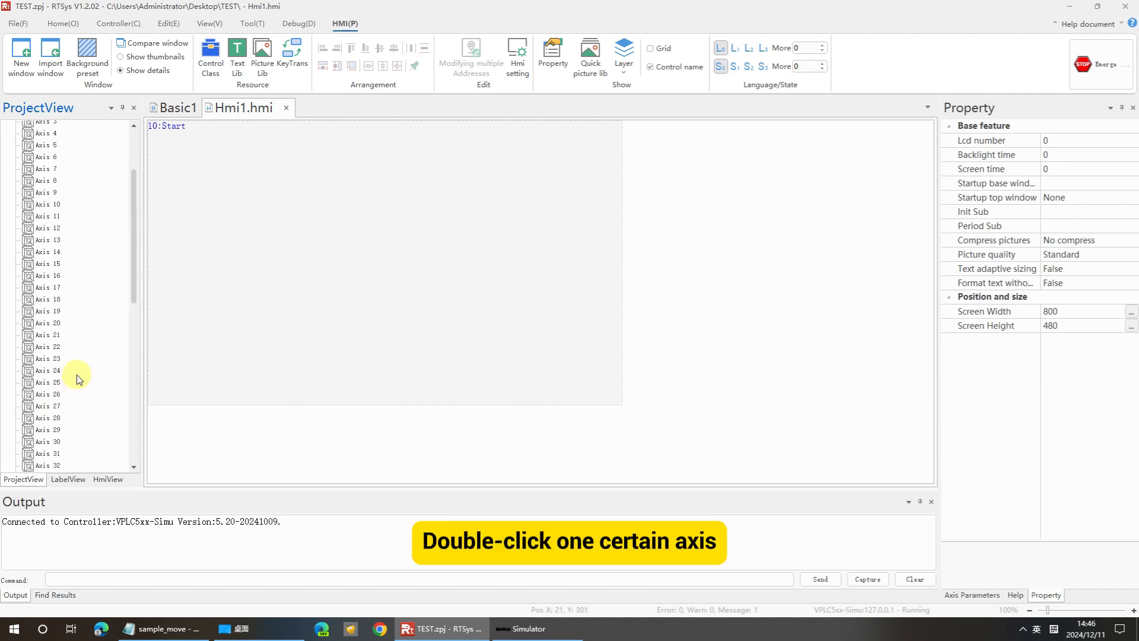
Open Axis 0's configuration and inspect the REV_IN input number entry.
double_click(46, 186)
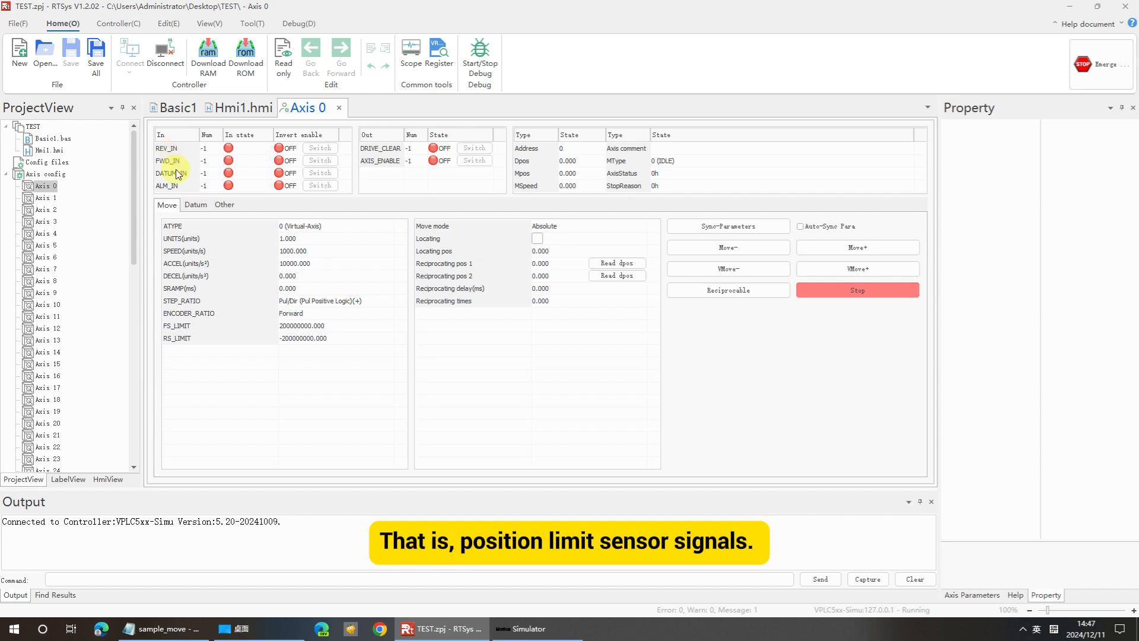
double_click(209, 150)
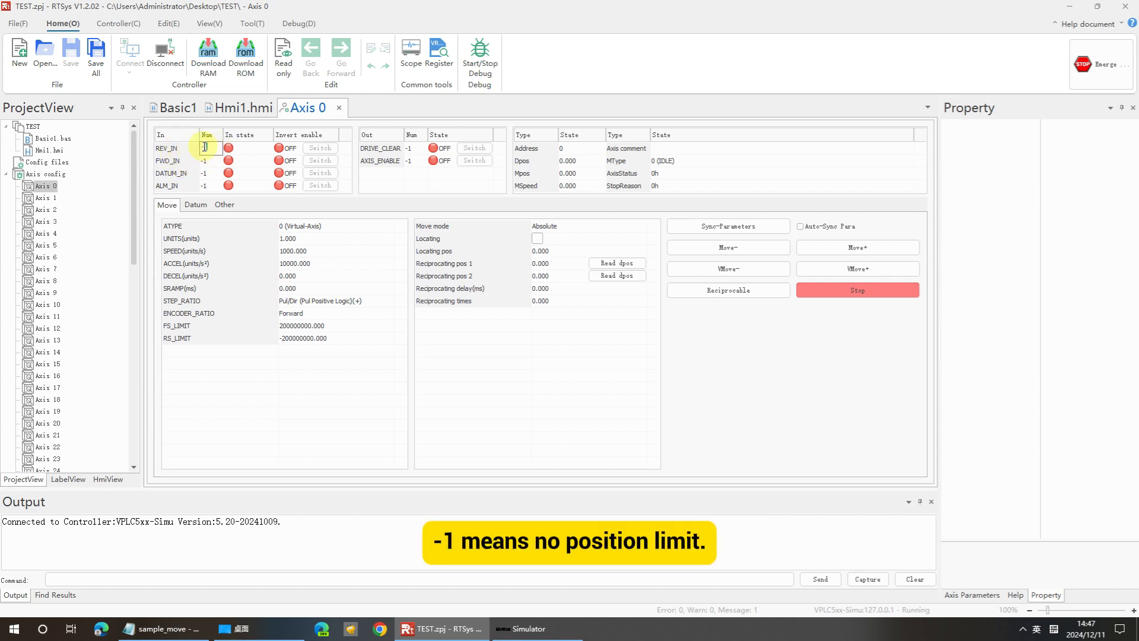
key(Return)
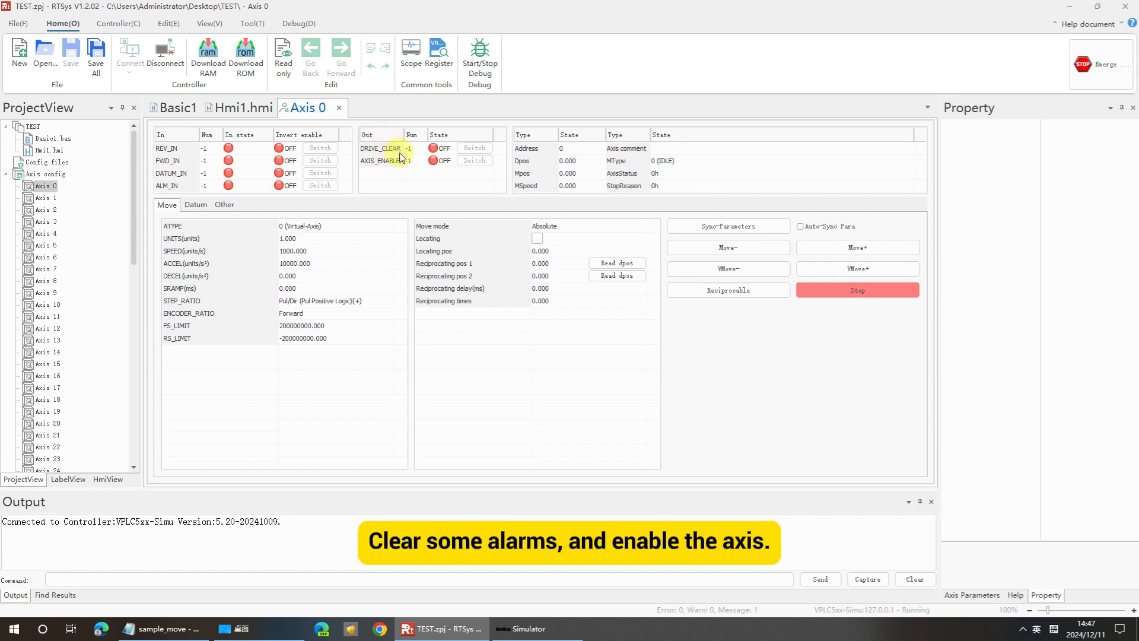
Inspect the DRIVE_CLEAR output number entry and select the ATYPE parameter of Axis 0.
double_click(421, 149)
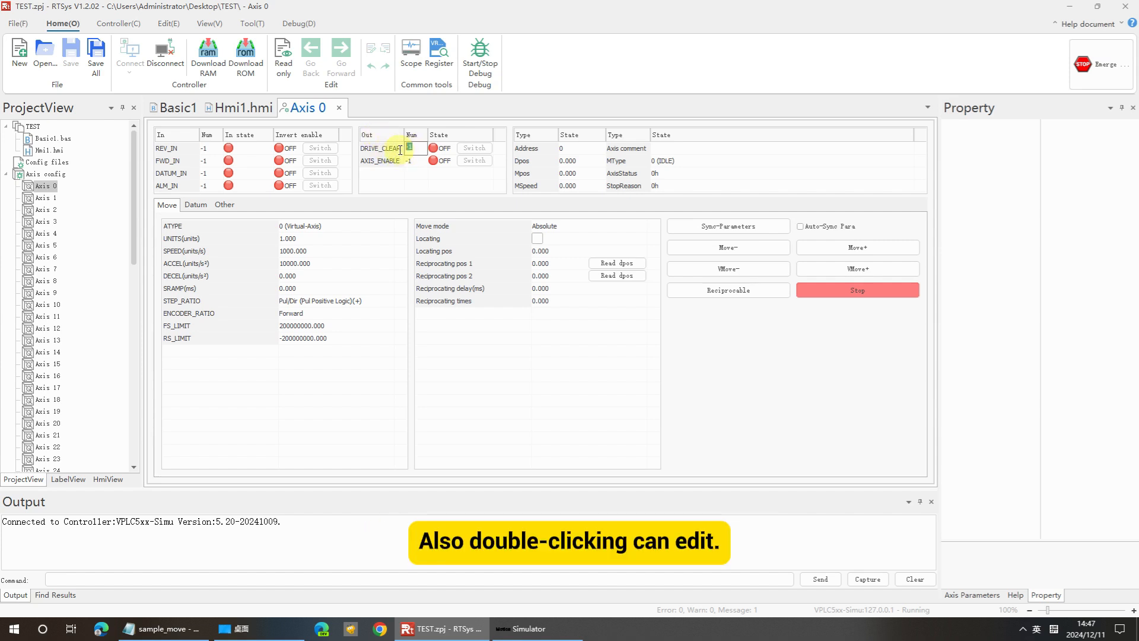
click(420, 149)
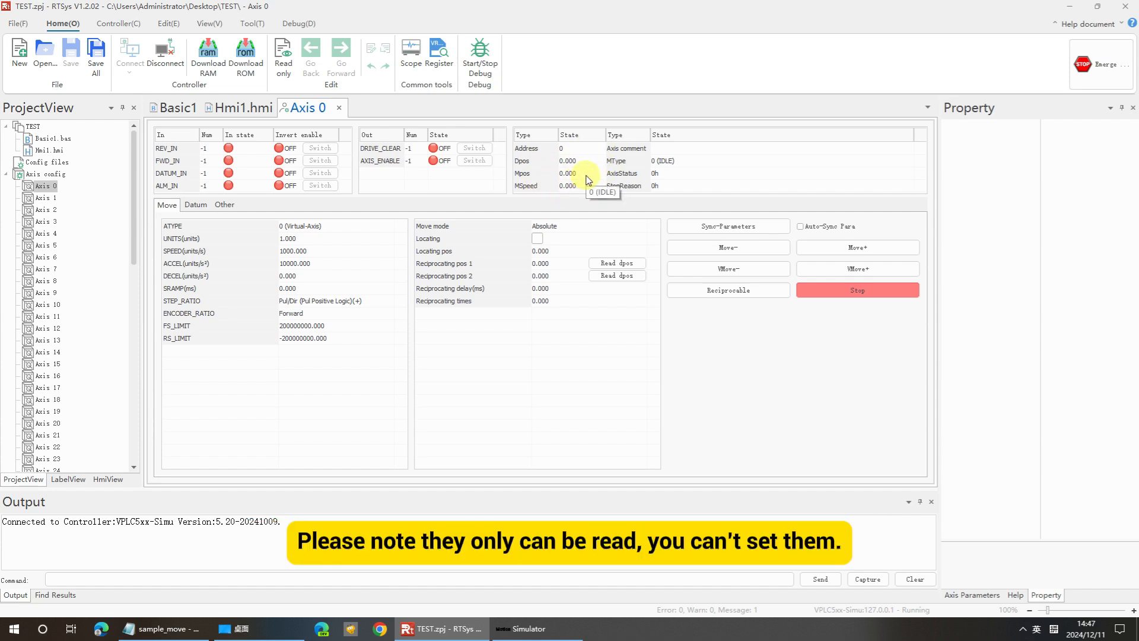
click(193, 226)
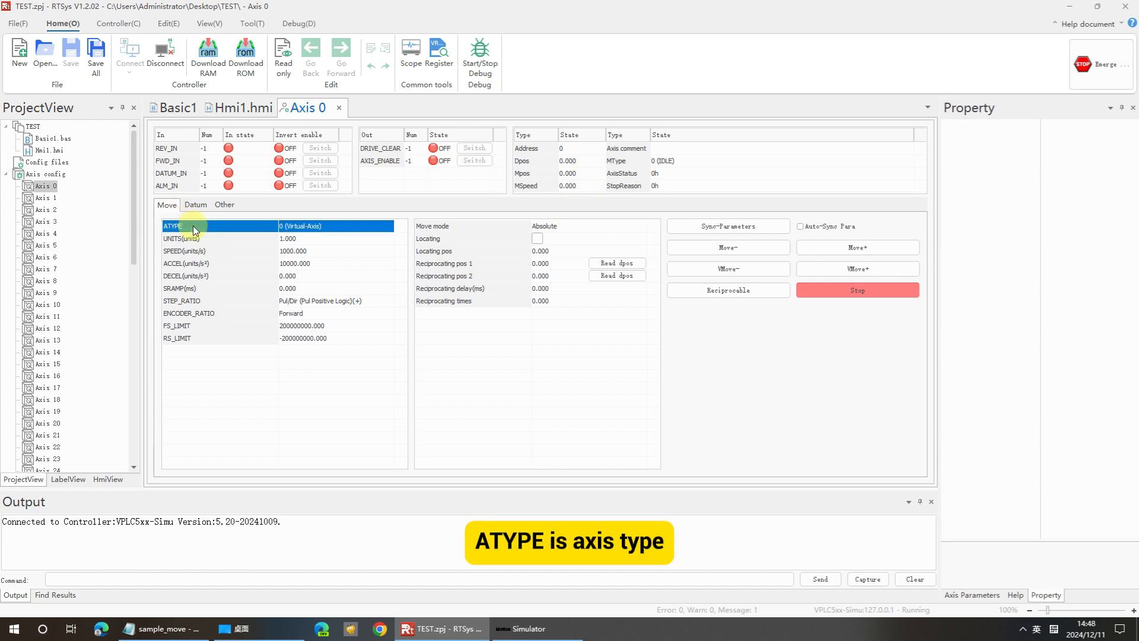
Review Axis 0's ATYPE options and its motion parameters from UNITS through ENCODER_RATIO to the soft limits.
click(323, 229)
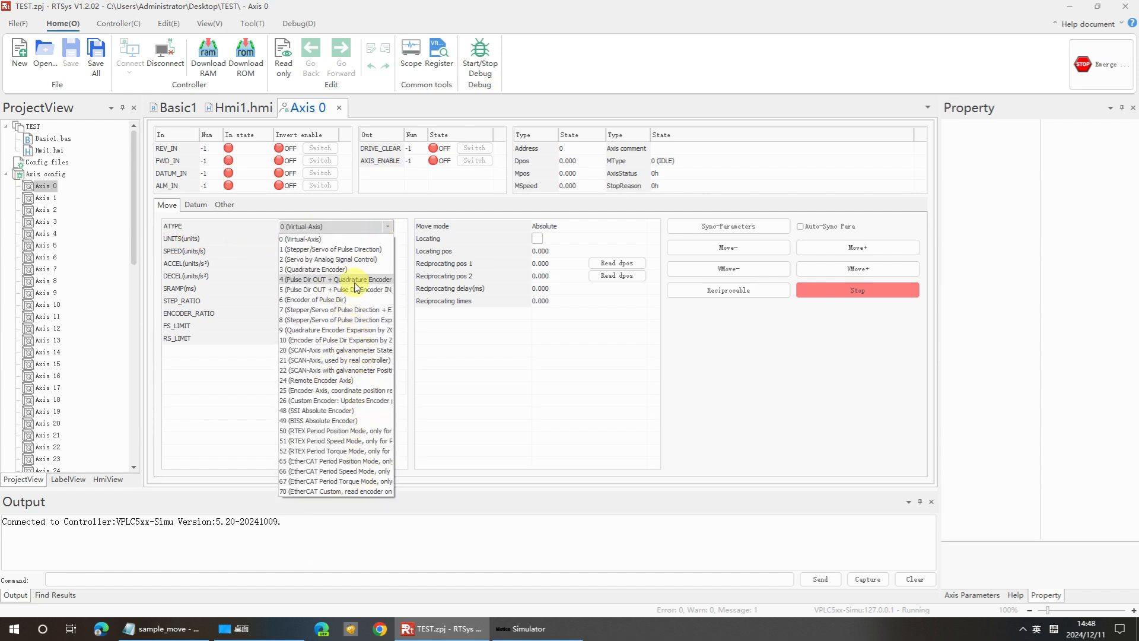
click(356, 230)
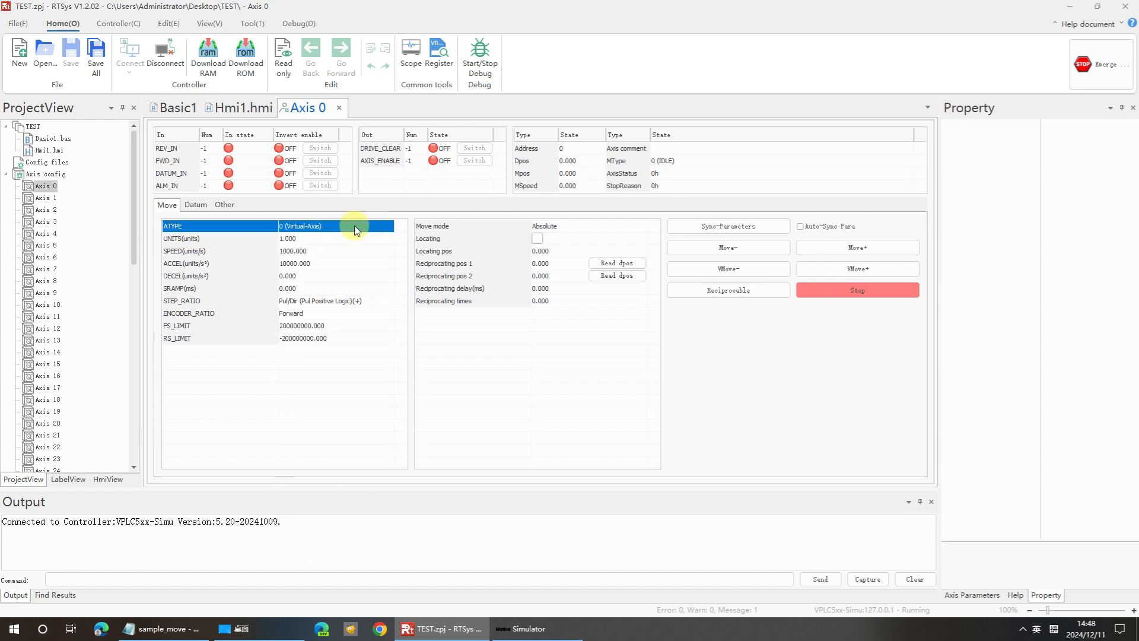
click(201, 239)
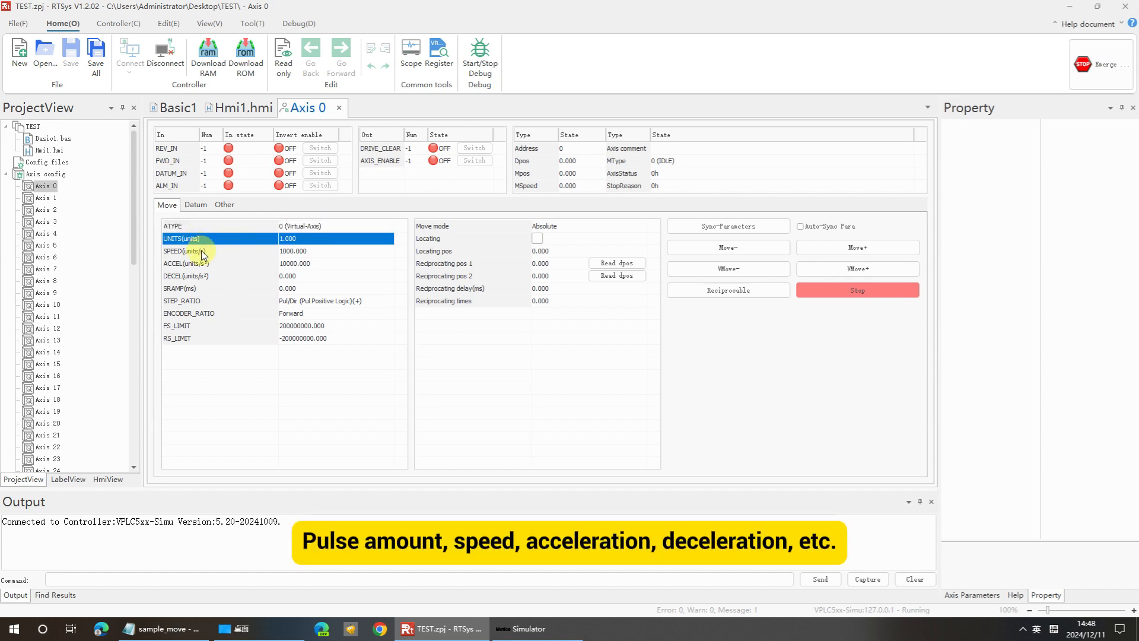
click(202, 252)
click(202, 264)
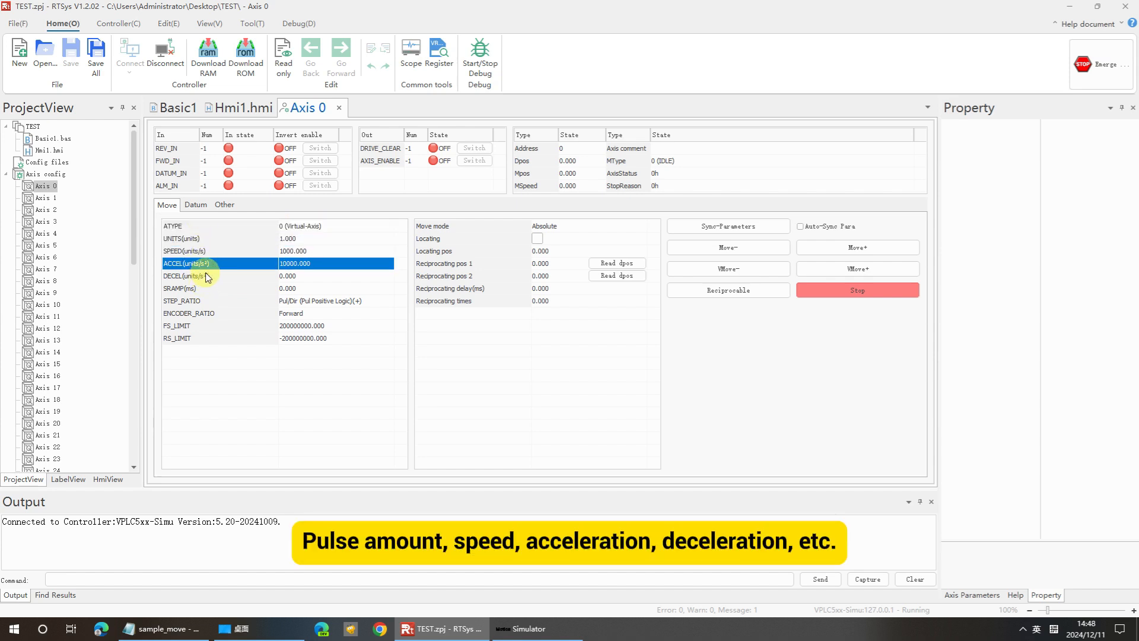
click(206, 276)
click(193, 338)
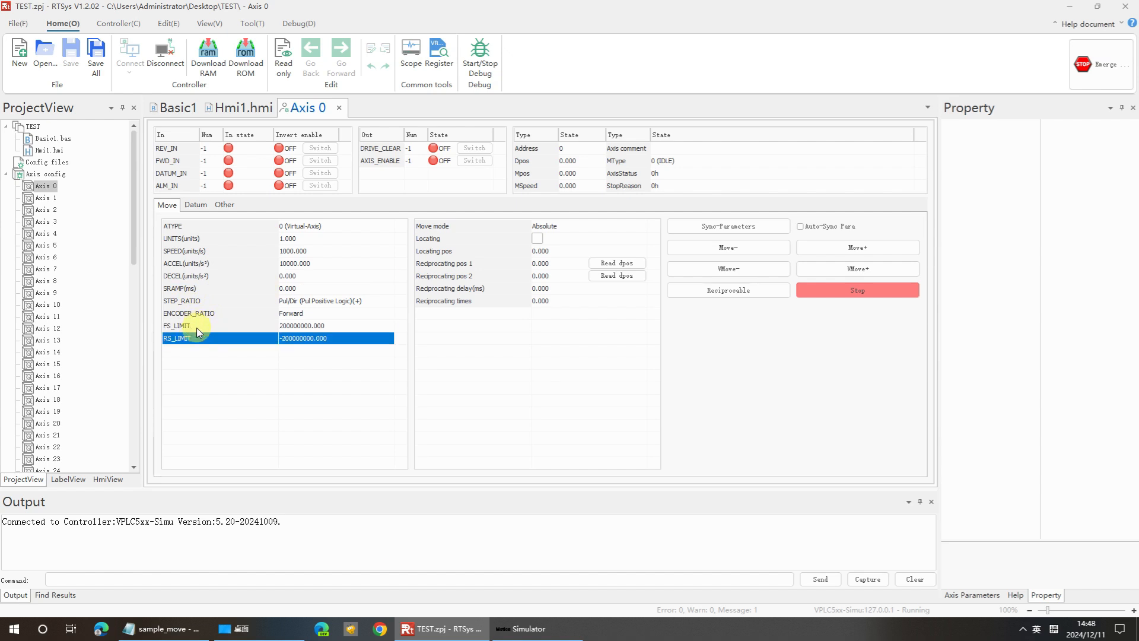
click(197, 316)
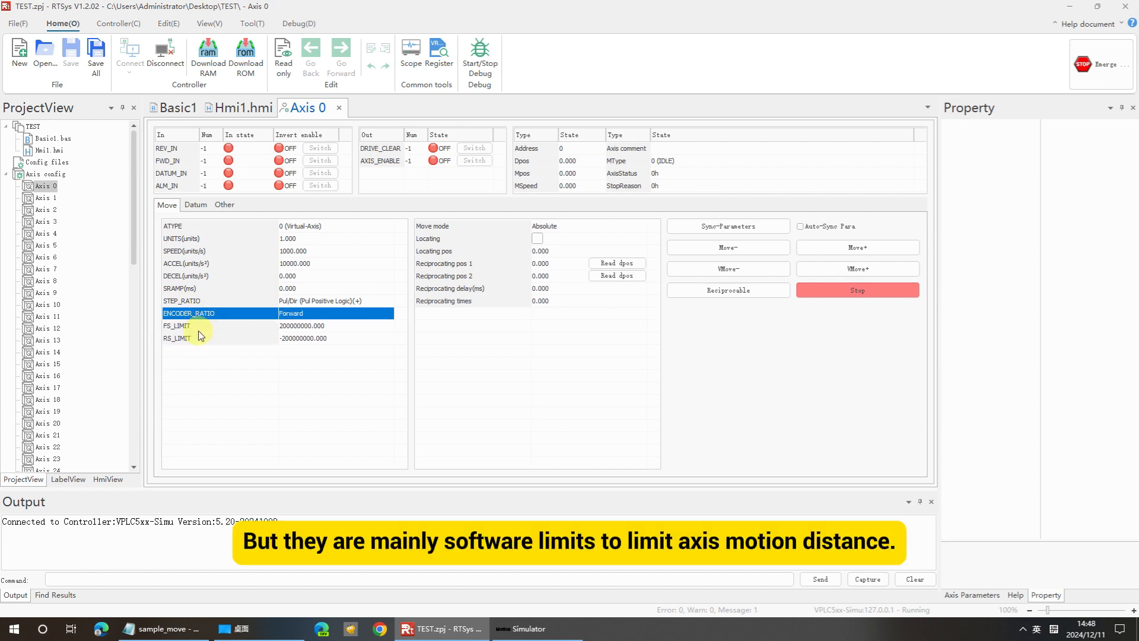
click(201, 339)
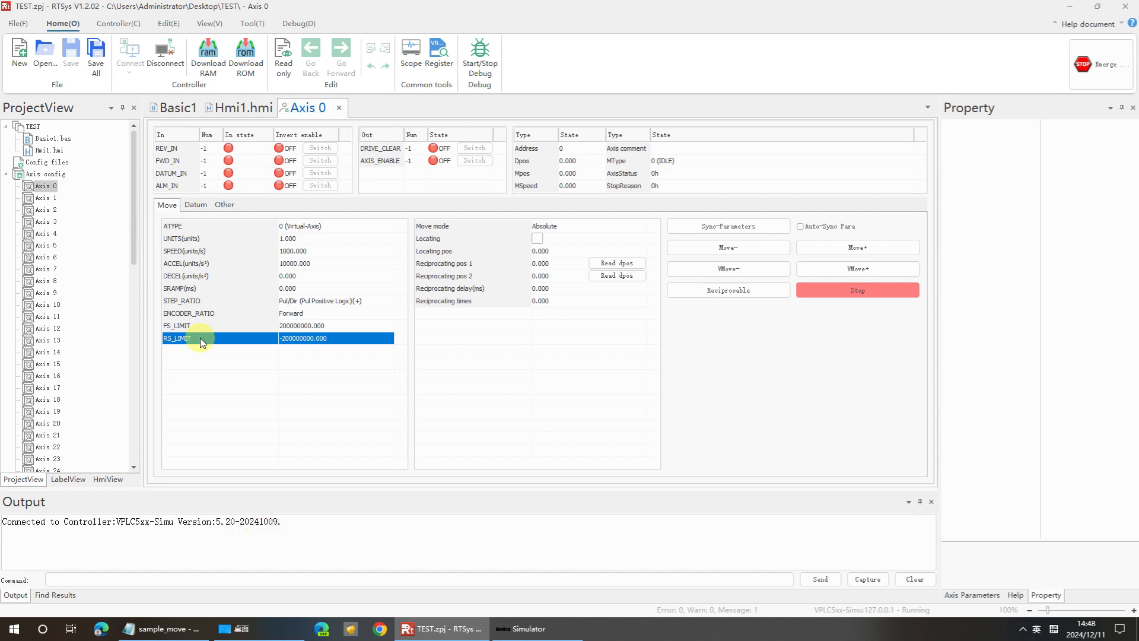
Open Axis 0's move mode list to view the Absolute and Relative options.
click(439, 229)
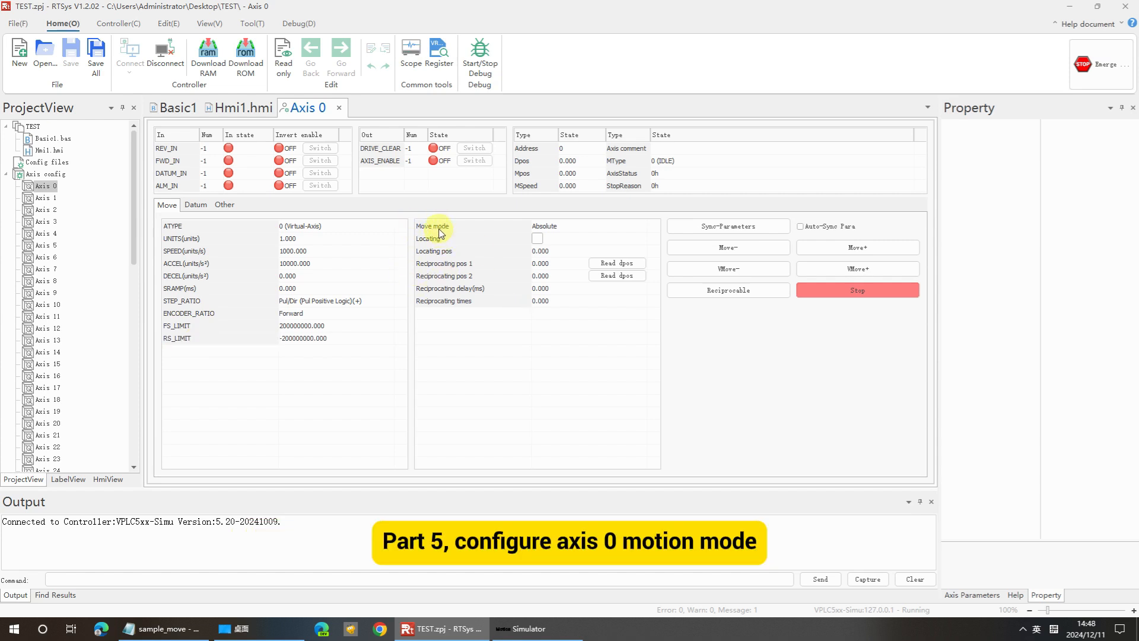
click(640, 227)
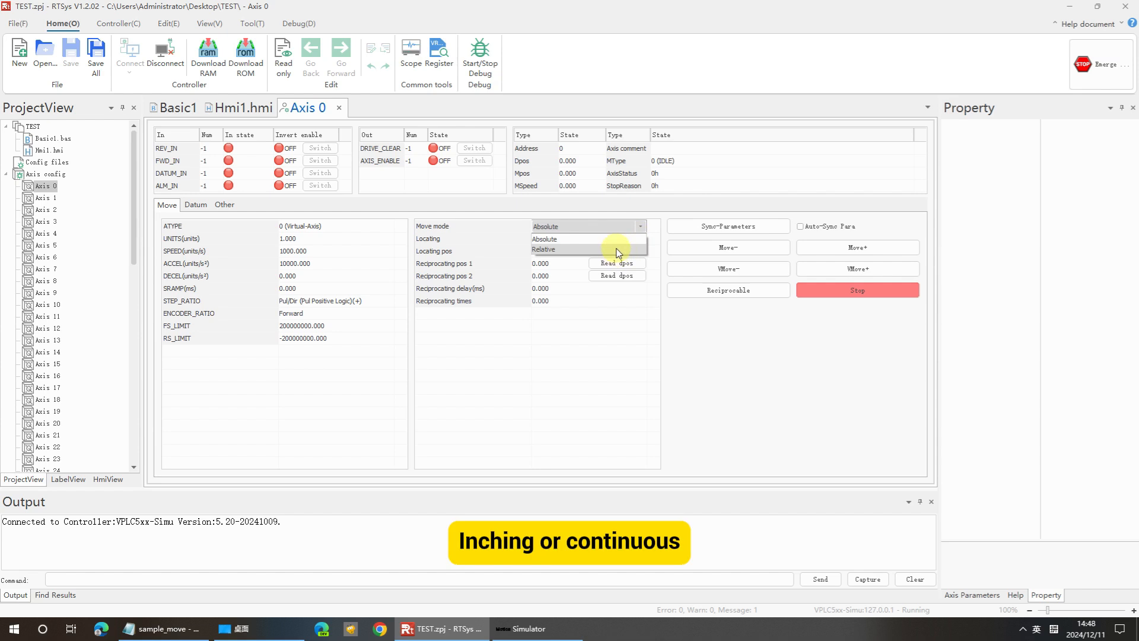
click(864, 329)
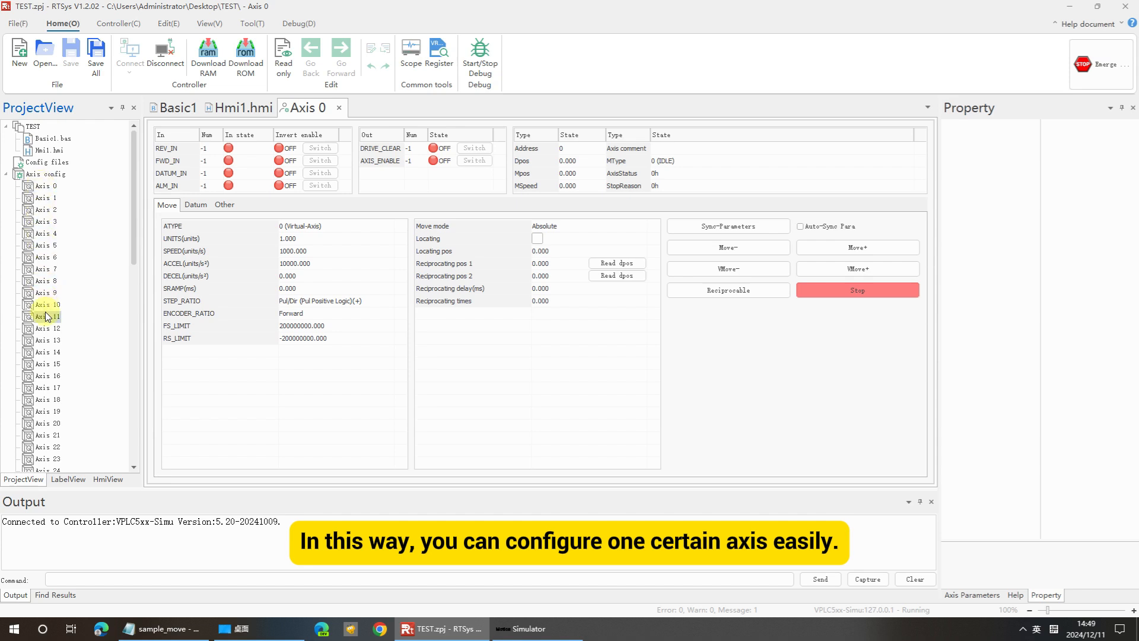
Collapse the axis list and open the Controller node's axis mapping view.
click(46, 339)
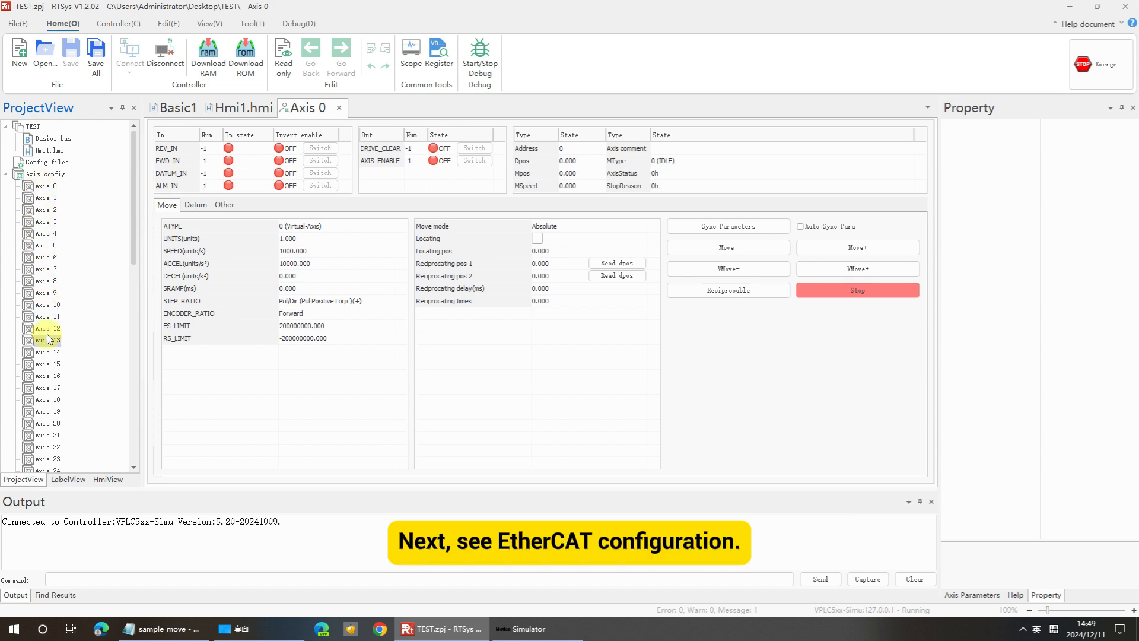
click(7, 174)
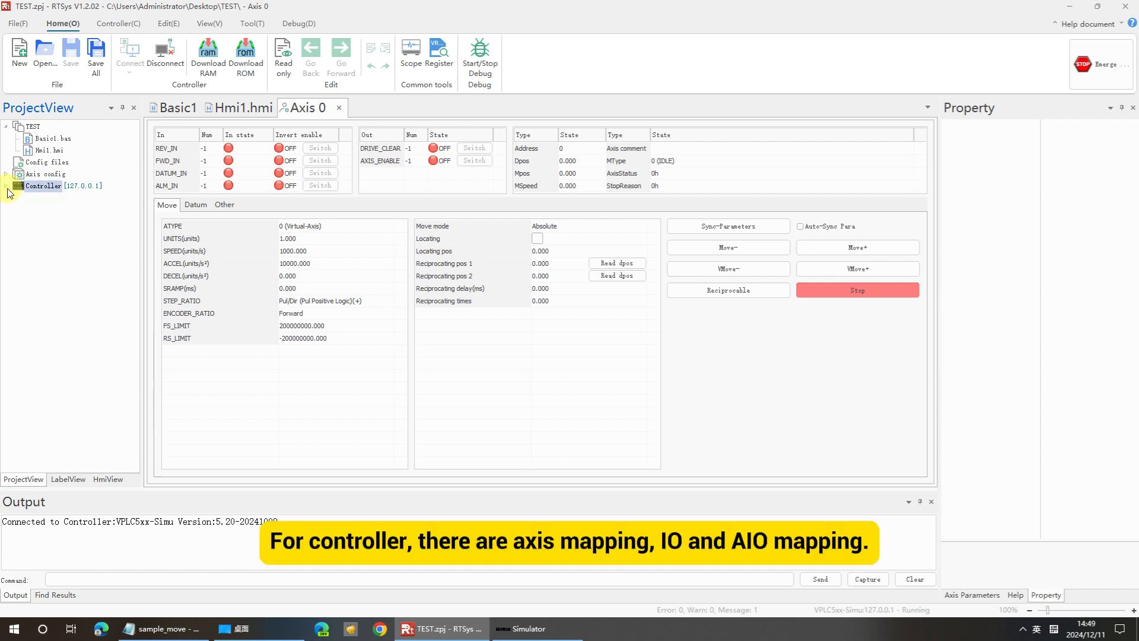
double_click(46, 187)
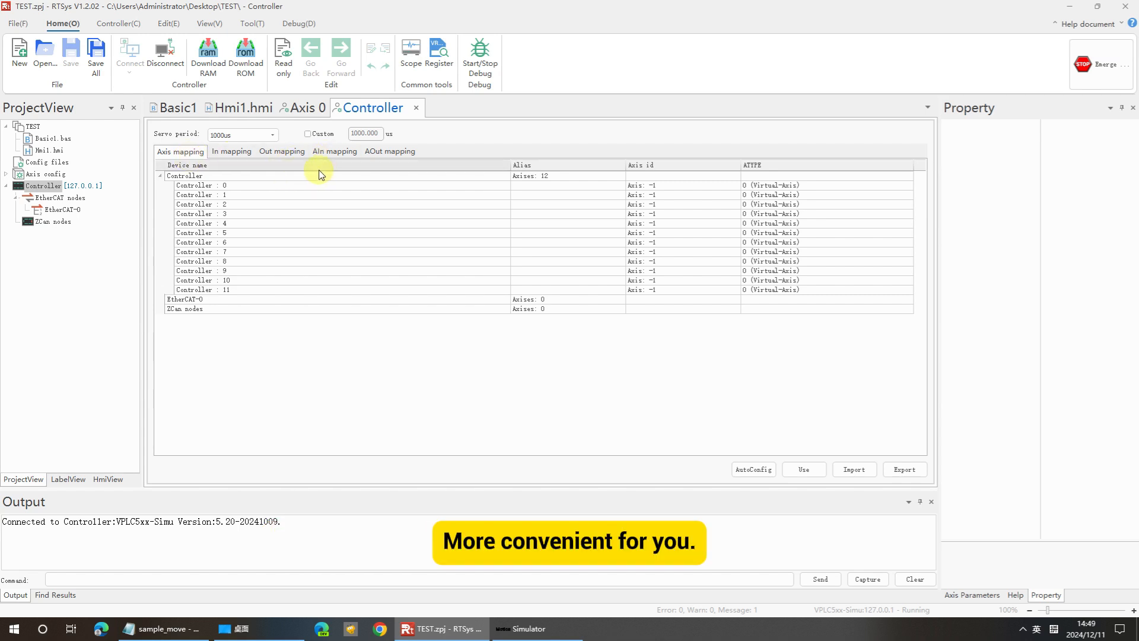
Open the EtherCAT-0 node and add 2 Shenzhen Zmotion EIO24088V12 devices to it.
double_click(74, 212)
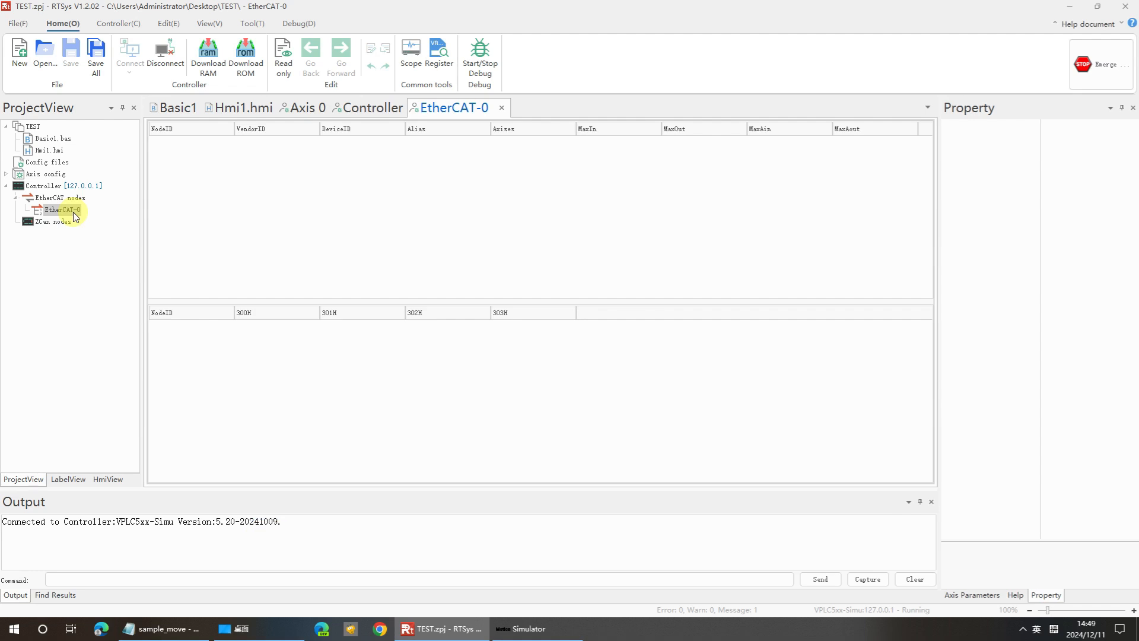
right_click(73, 213)
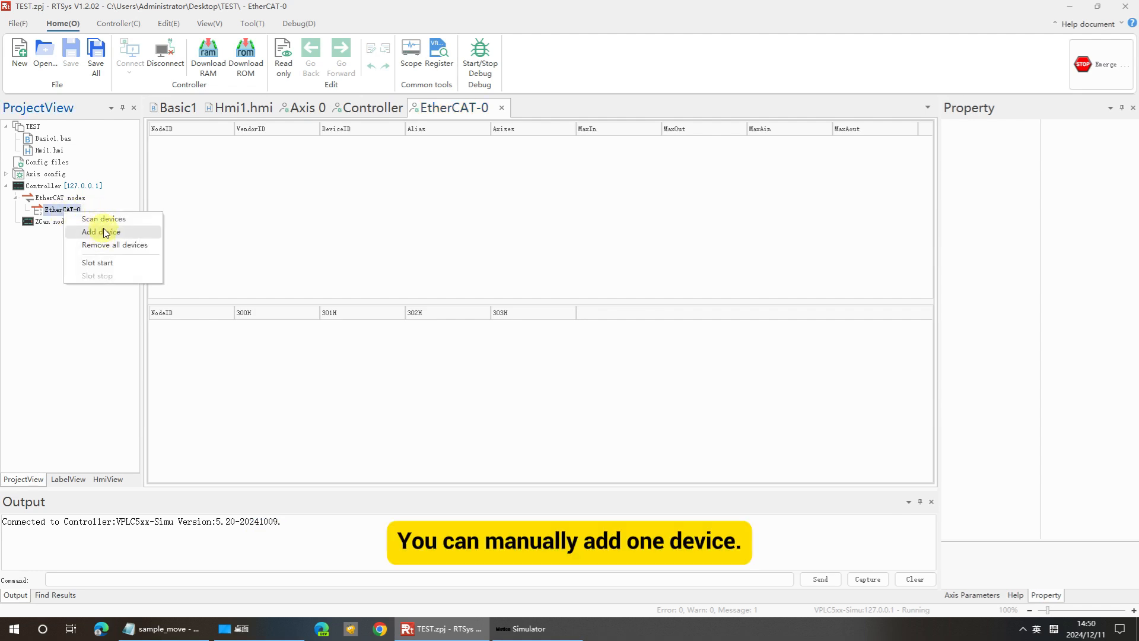
click(105, 232)
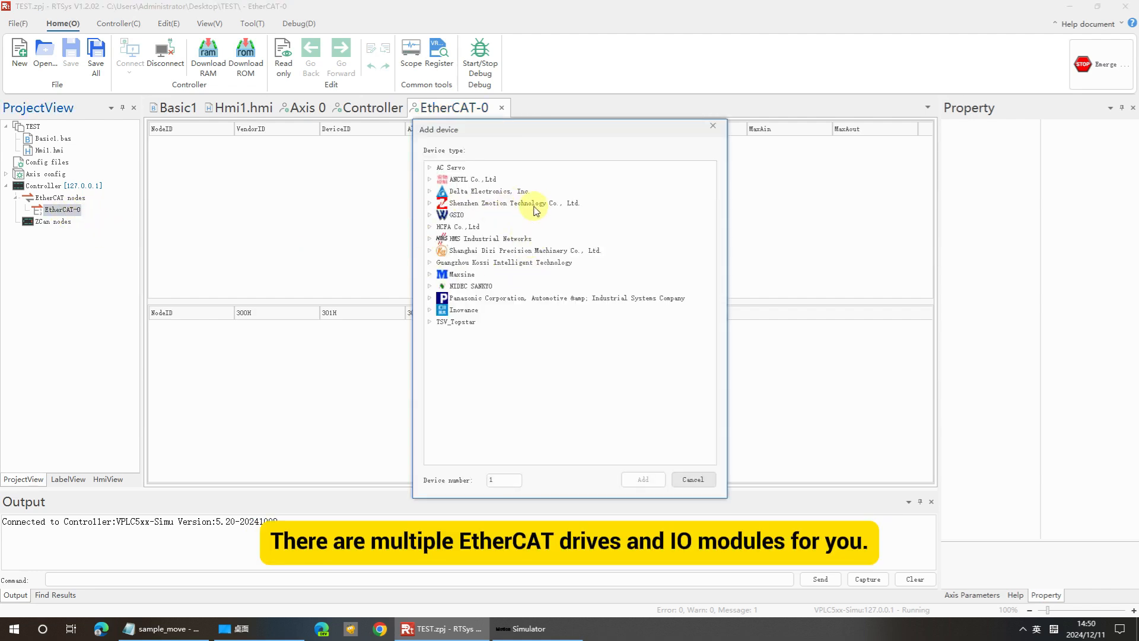
double_click(536, 203)
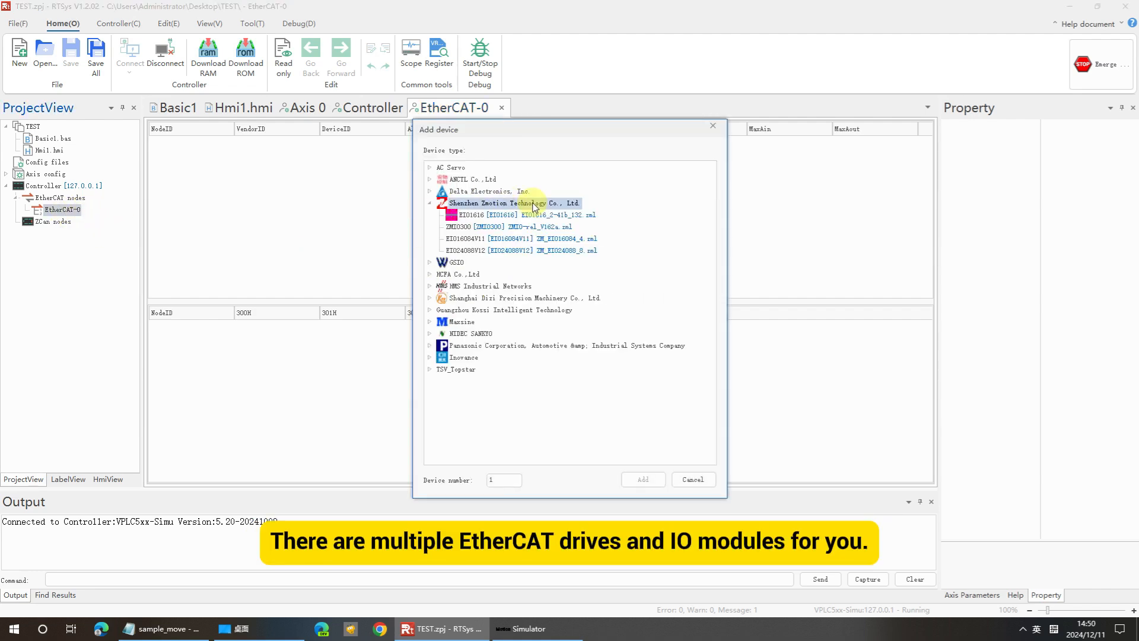
click(473, 251)
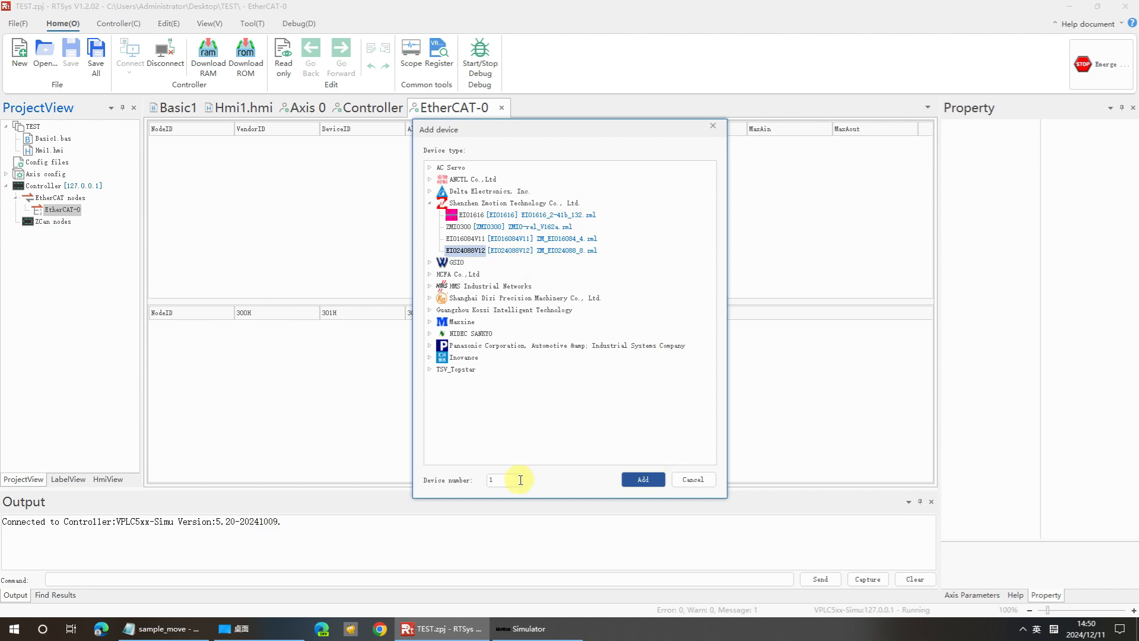
drag(502, 482, 475, 482)
text(2)
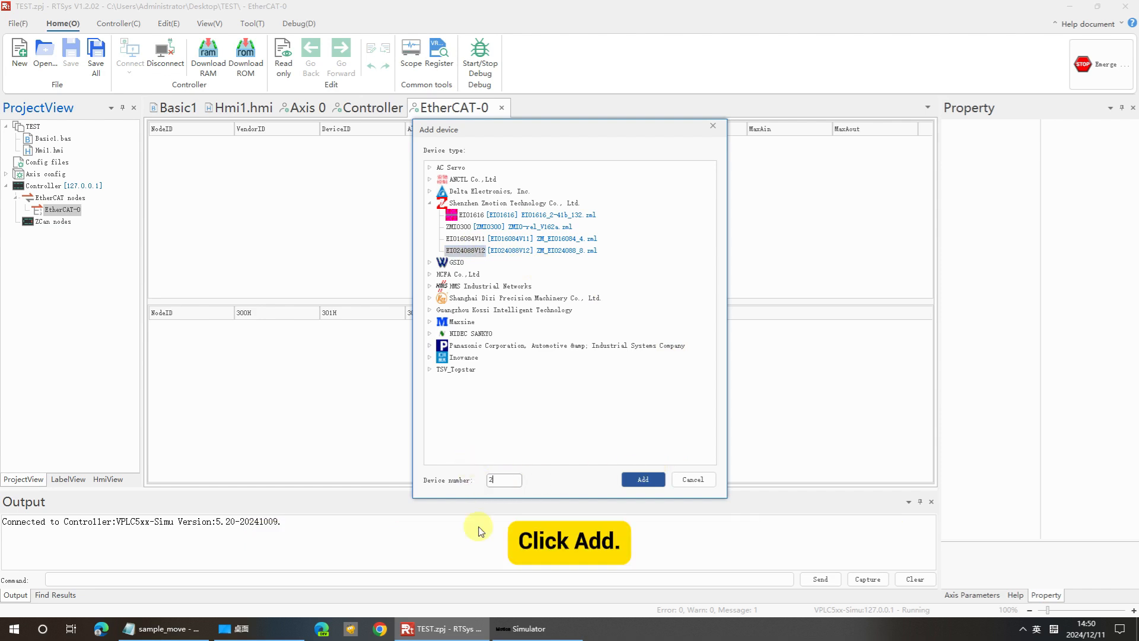
click(643, 479)
Open Drive 0 and browse its BasicInfo, State, Process Data, Variable, Startup, Module and CoE tabs.
click(115, 222)
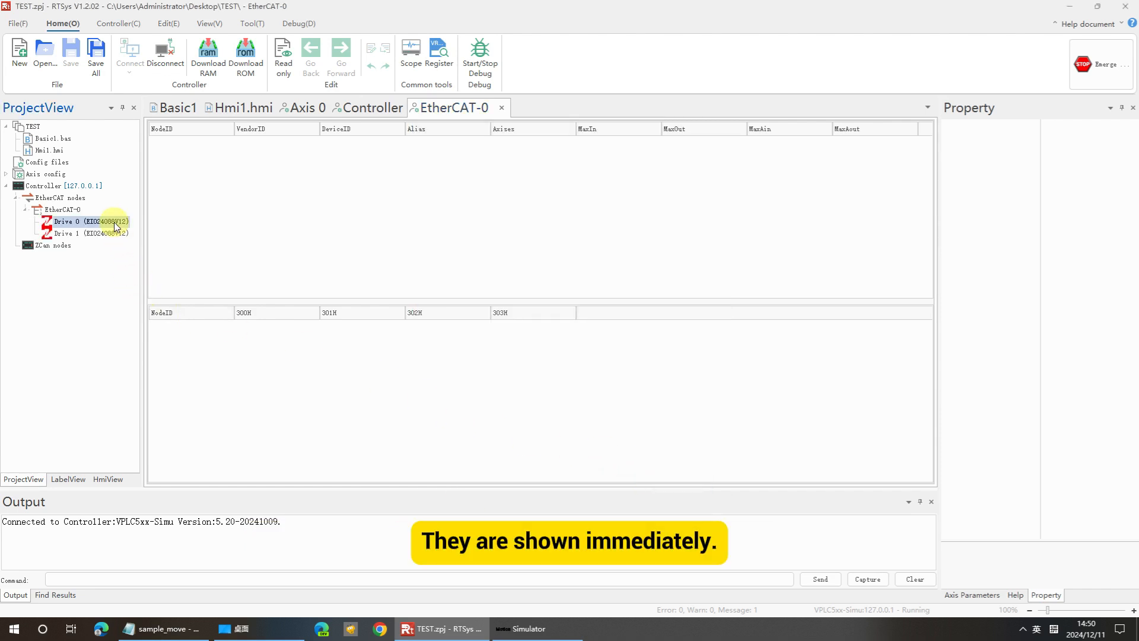
click(115, 234)
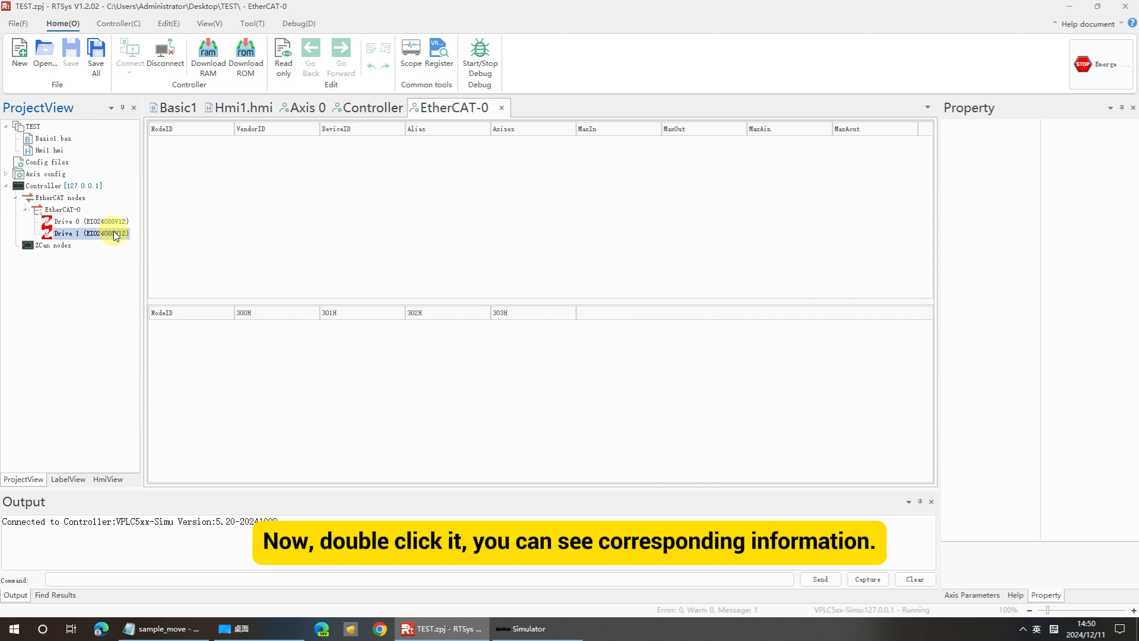
double_click(114, 221)
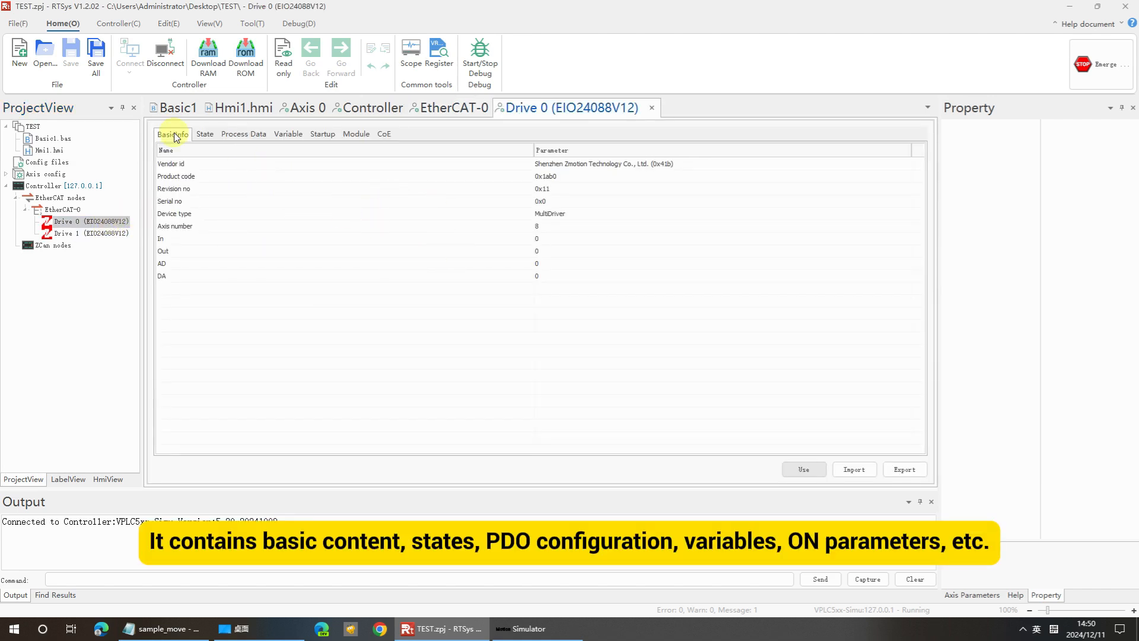
click(205, 134)
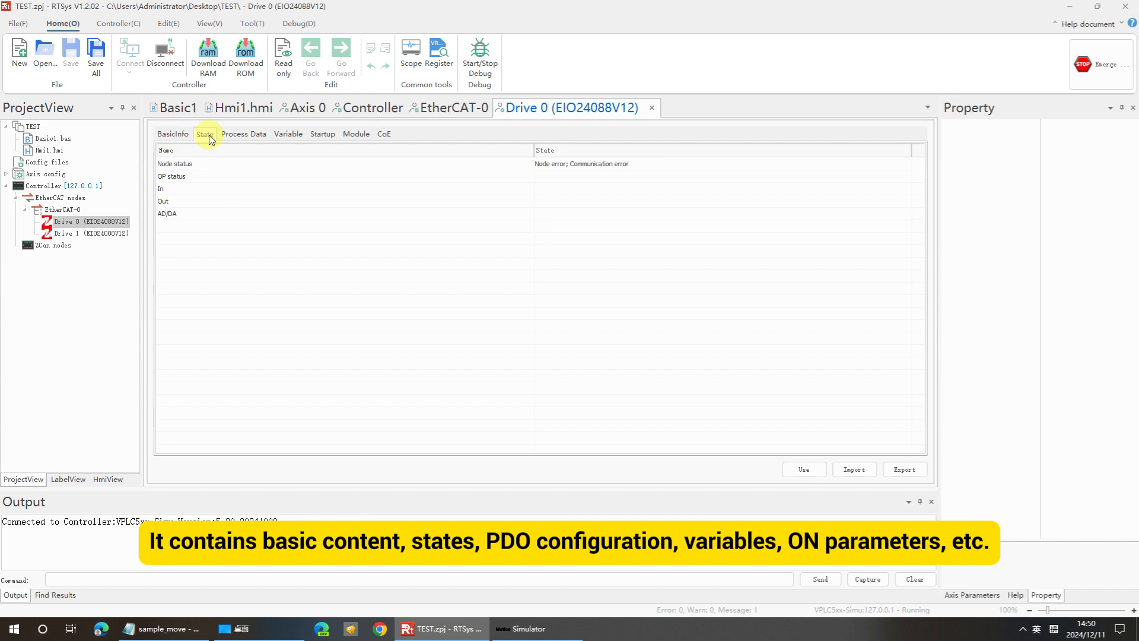
click(242, 135)
click(286, 135)
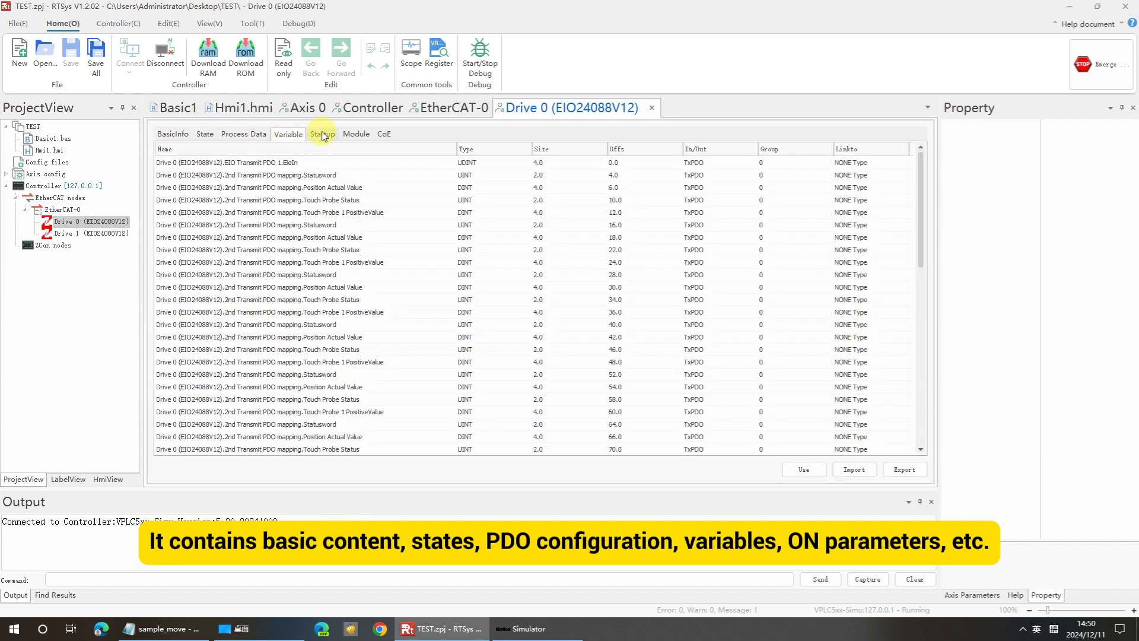
click(322, 135)
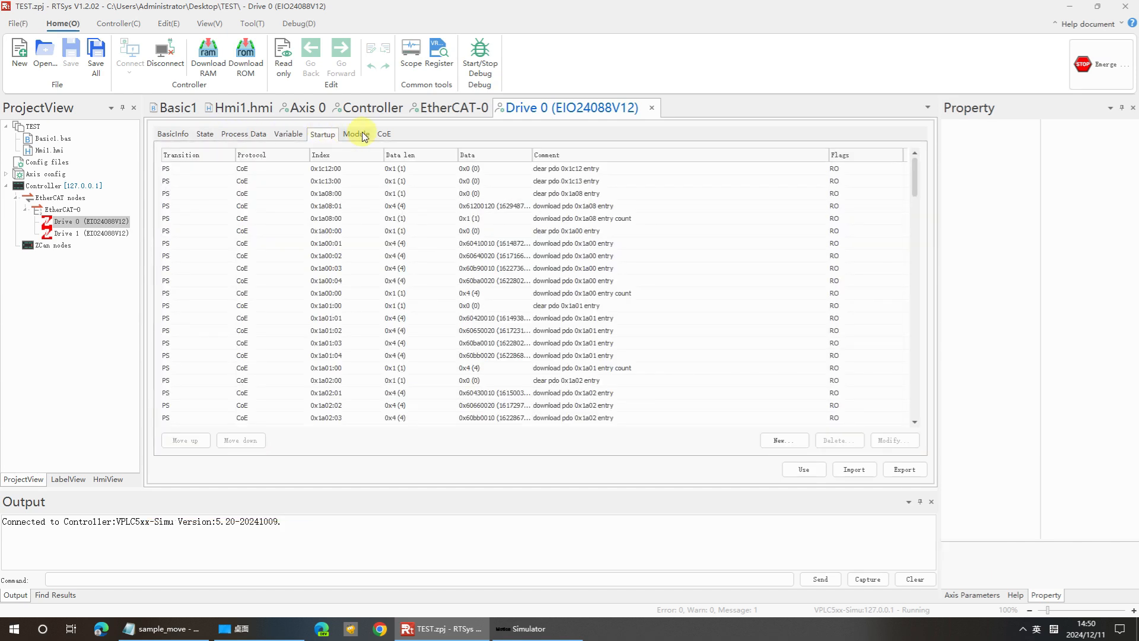
click(356, 134)
click(383, 134)
click(177, 135)
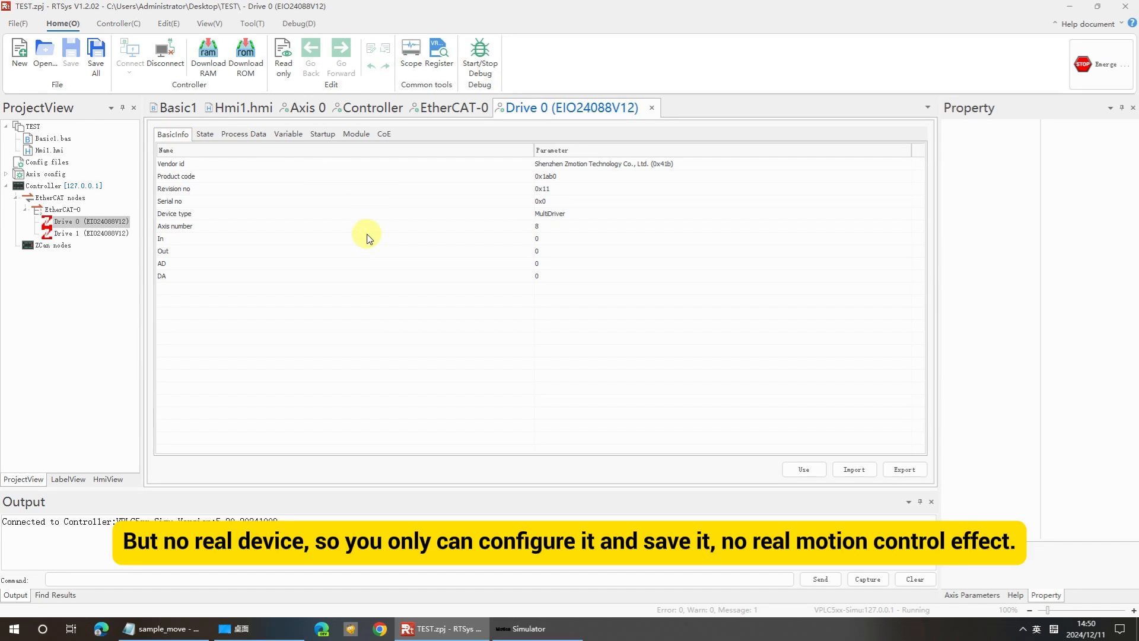
Open the ZCan nodes view and select the Config files node in the project tree.
click(62, 251)
double_click(61, 248)
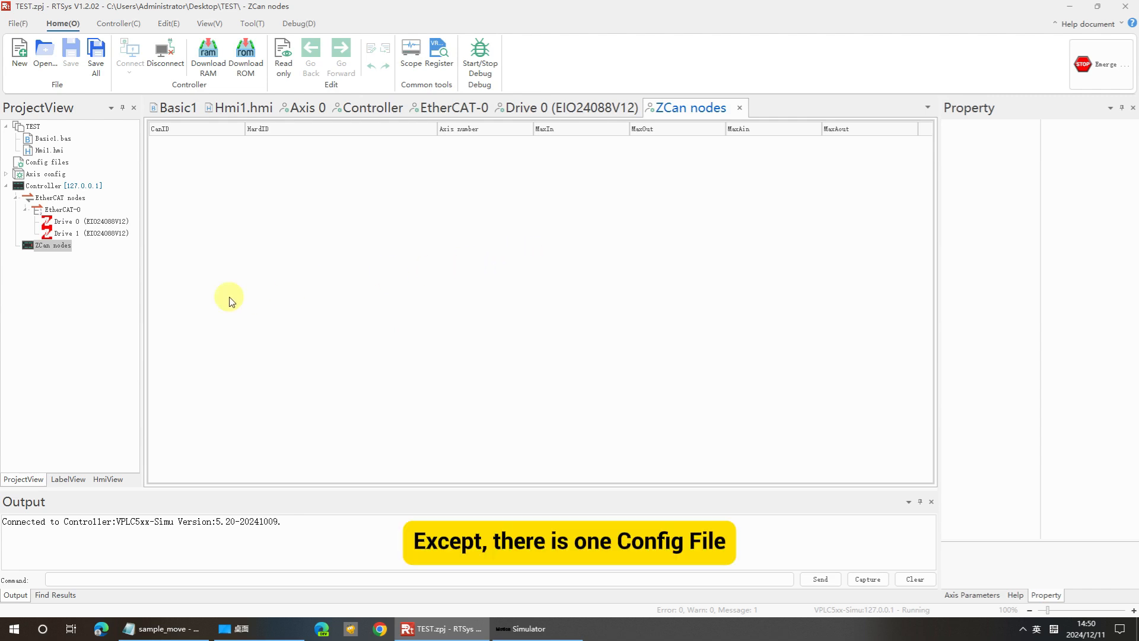
click(41, 163)
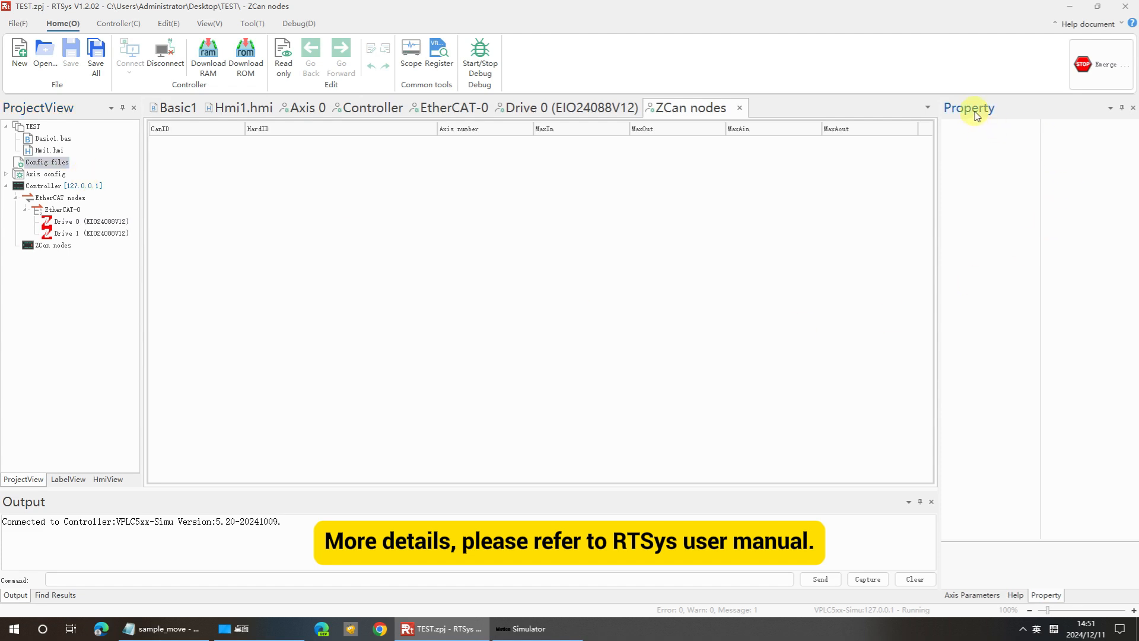
Undock the Axis Parameters panel into a floating window over the workspace.
drag(1004, 106, 648, 91)
click(576, 573)
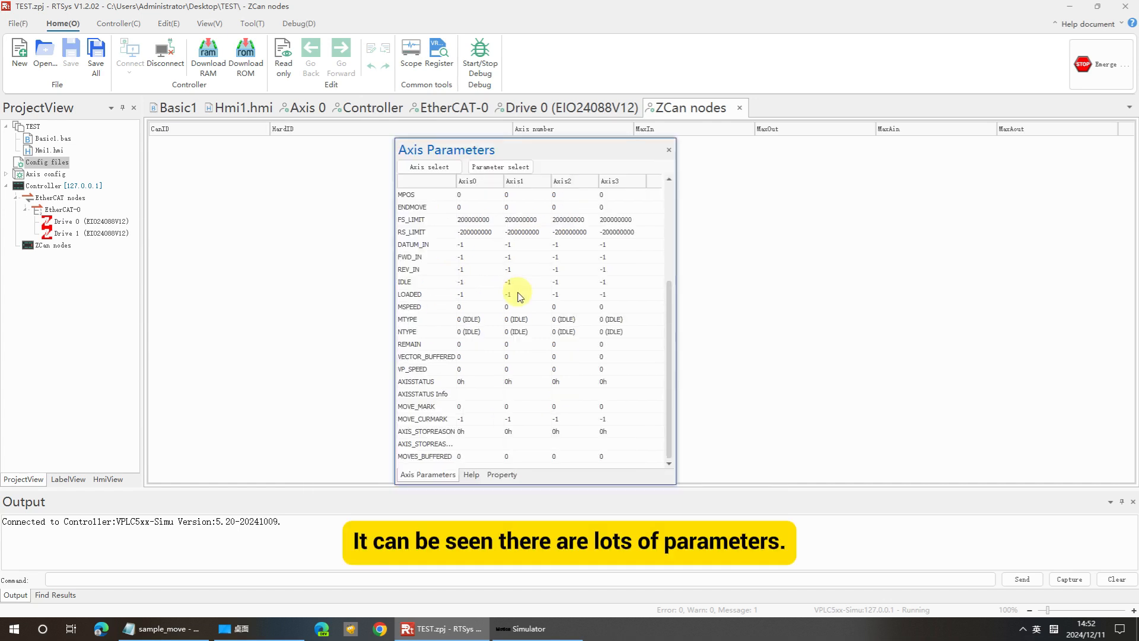
scroll(518, 296, up, 4)
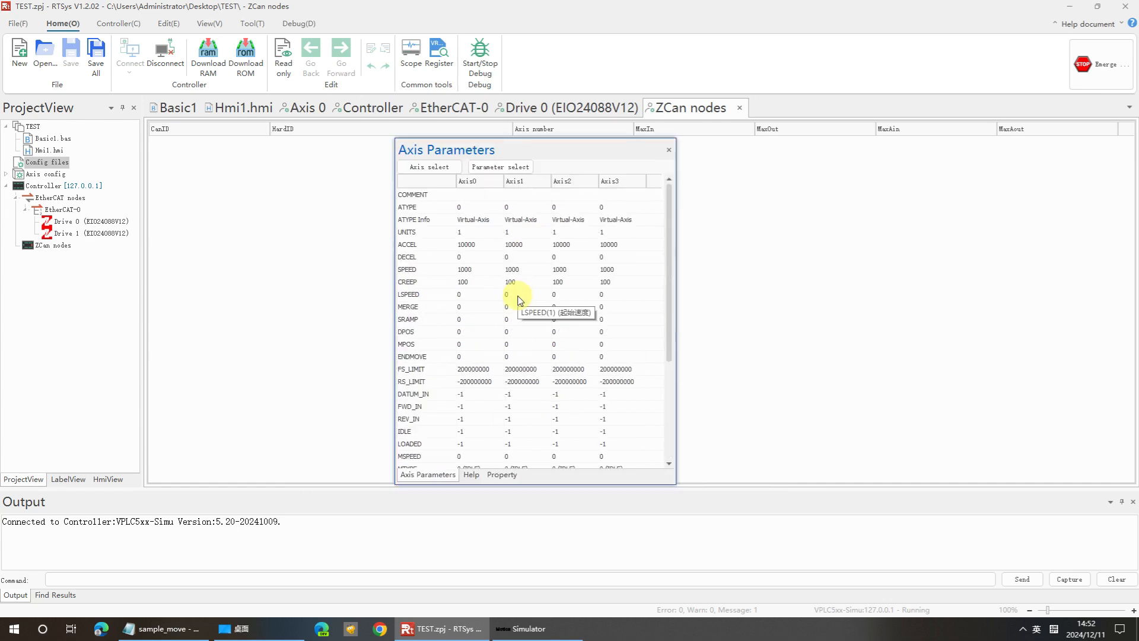
Review the ATYPE, UNITS, ACCEL, DECEL and SPEED rows and shorten the Axis Parameters window.
click(410, 207)
click(412, 232)
click(414, 245)
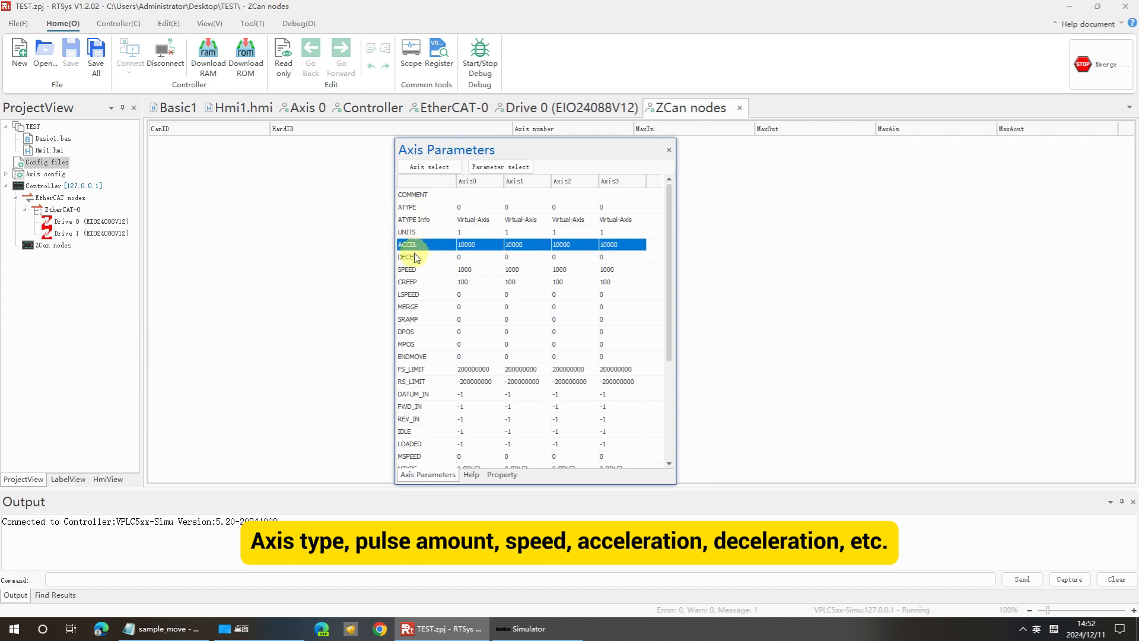
click(415, 257)
click(417, 270)
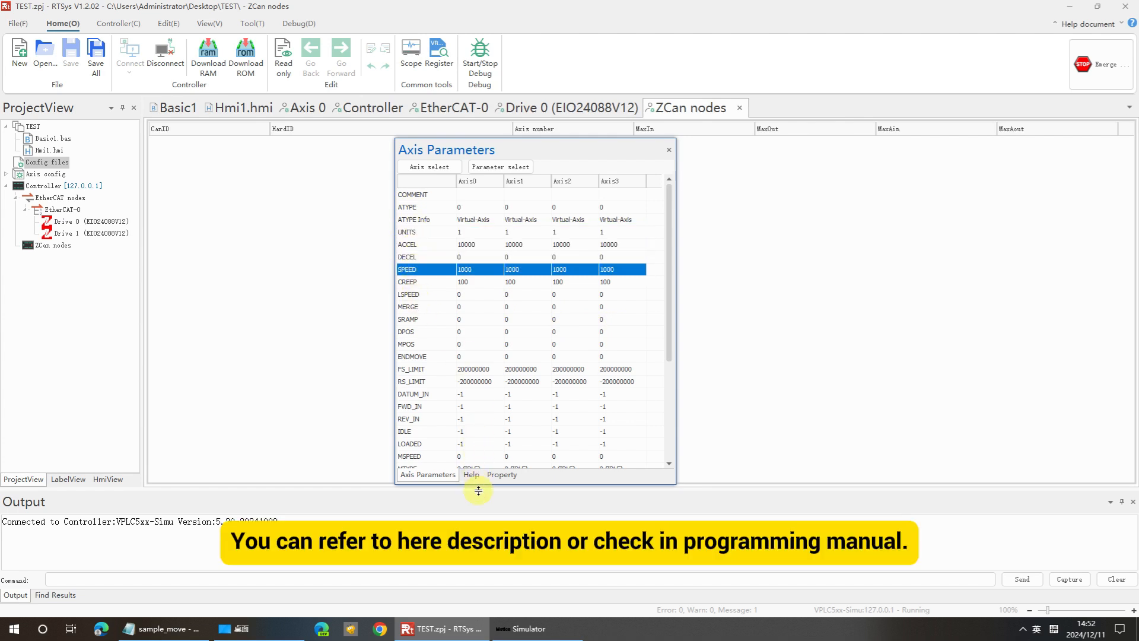
drag(480, 484, 493, 438)
Scroll through the Axis Parameters list and inspect rows such as MERGE, DPOS, FS_LIMIT, DATUM_IN and IDLE.
click(424, 307)
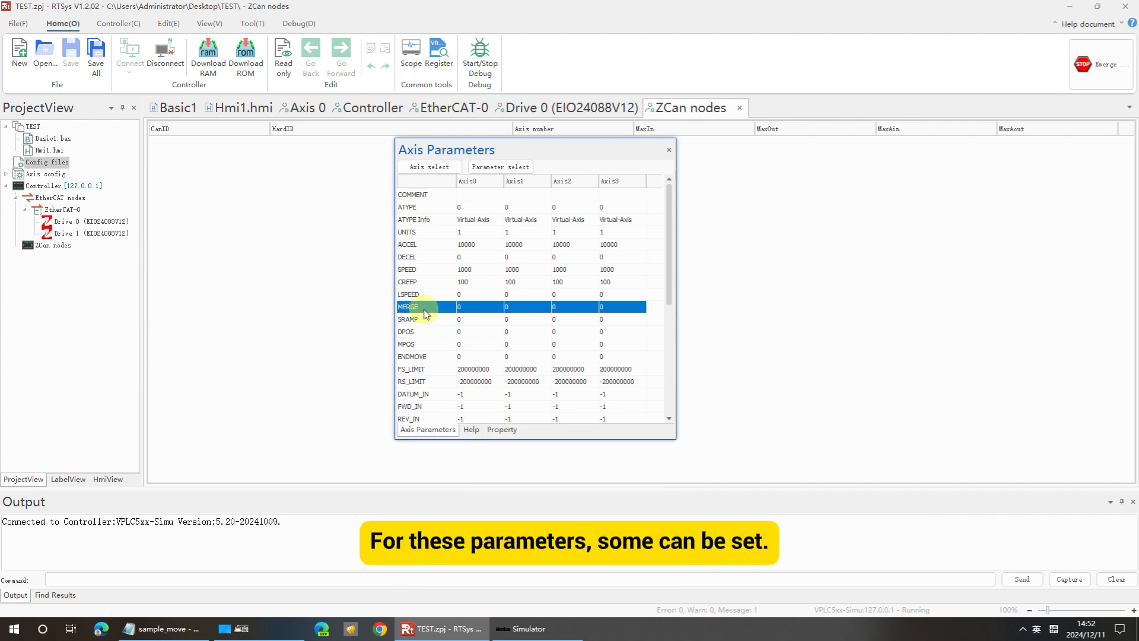
click(418, 332)
click(424, 369)
click(424, 393)
scroll(436, 316, down, 5)
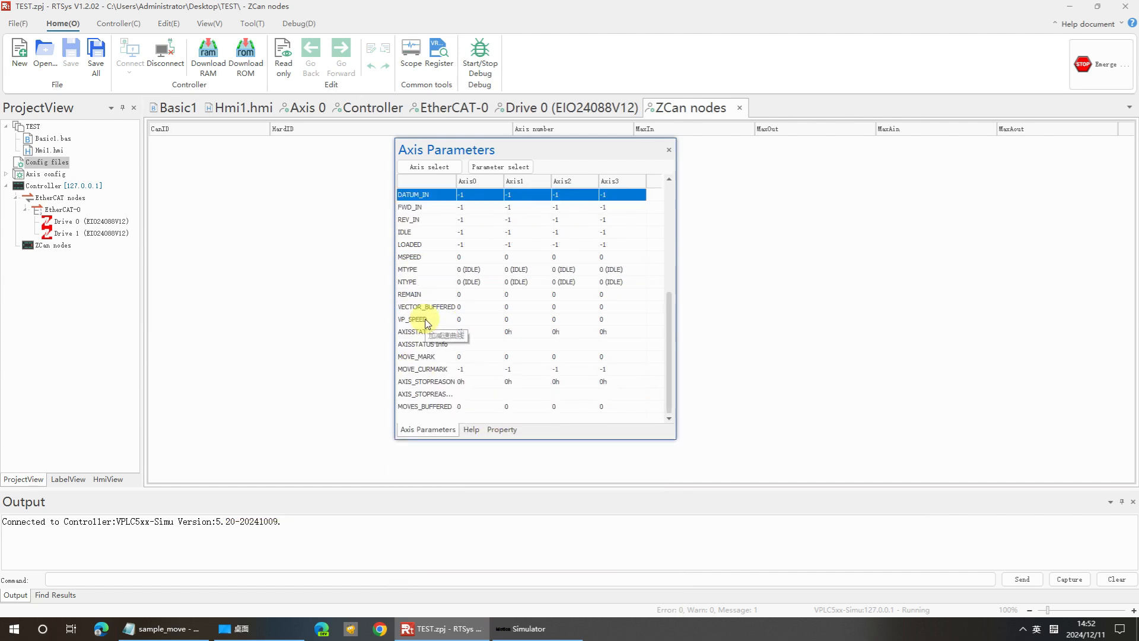
scroll(428, 320, up, 5)
scroll(425, 323, down, 5)
click(434, 233)
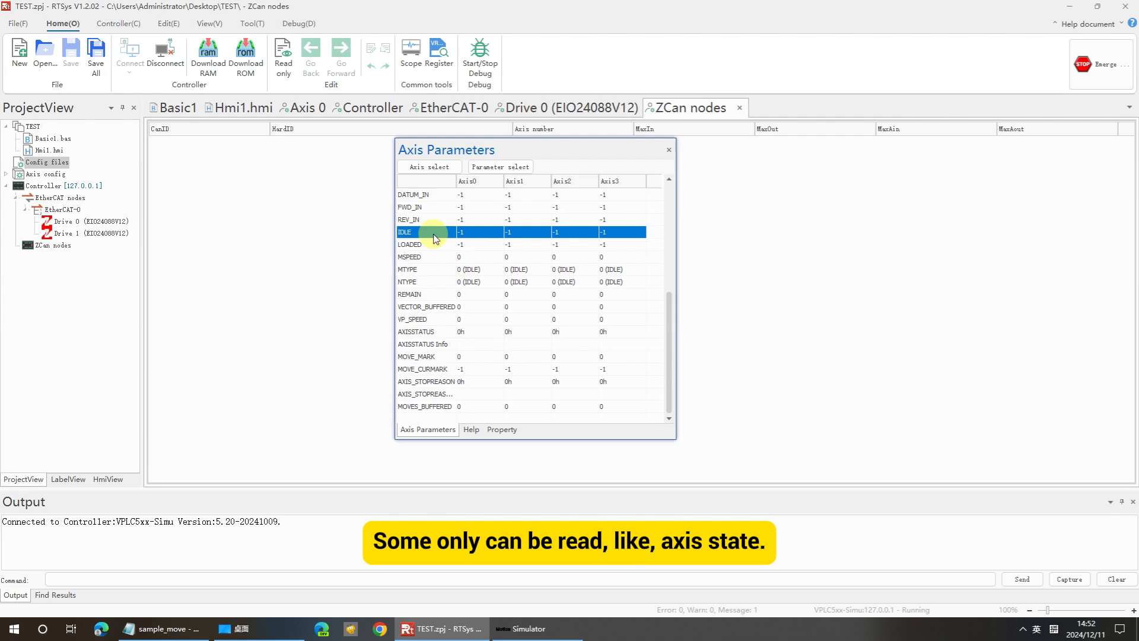
Scroll the Axis Parameters list back to the top and open Parameter select to review which parameters are shown, then close it.
scroll(409, 247, up, 5)
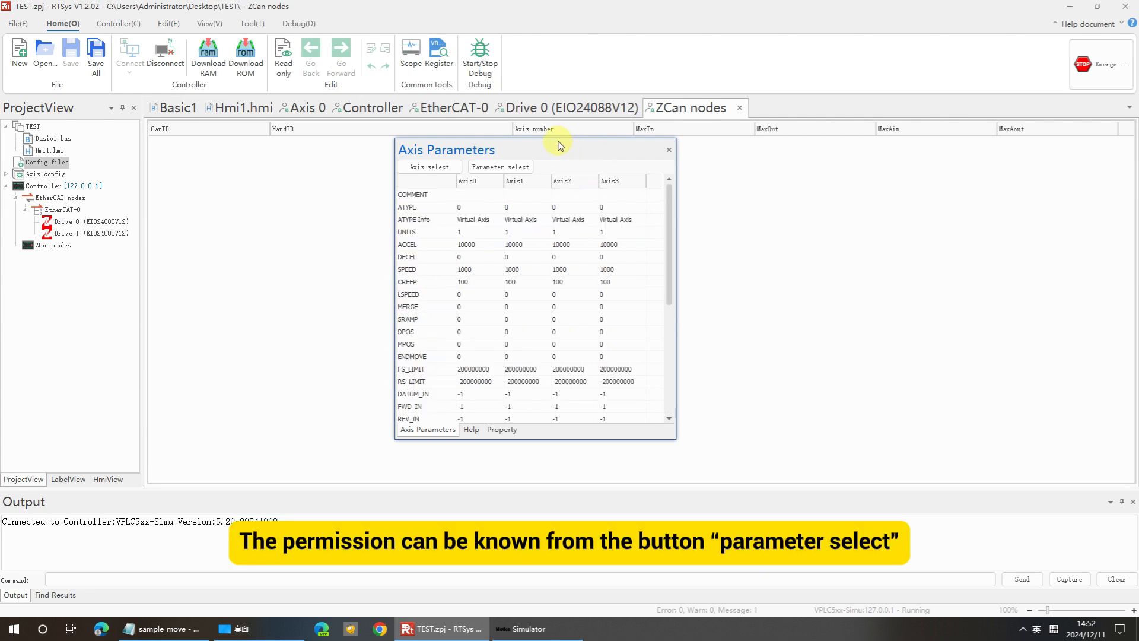
click(515, 167)
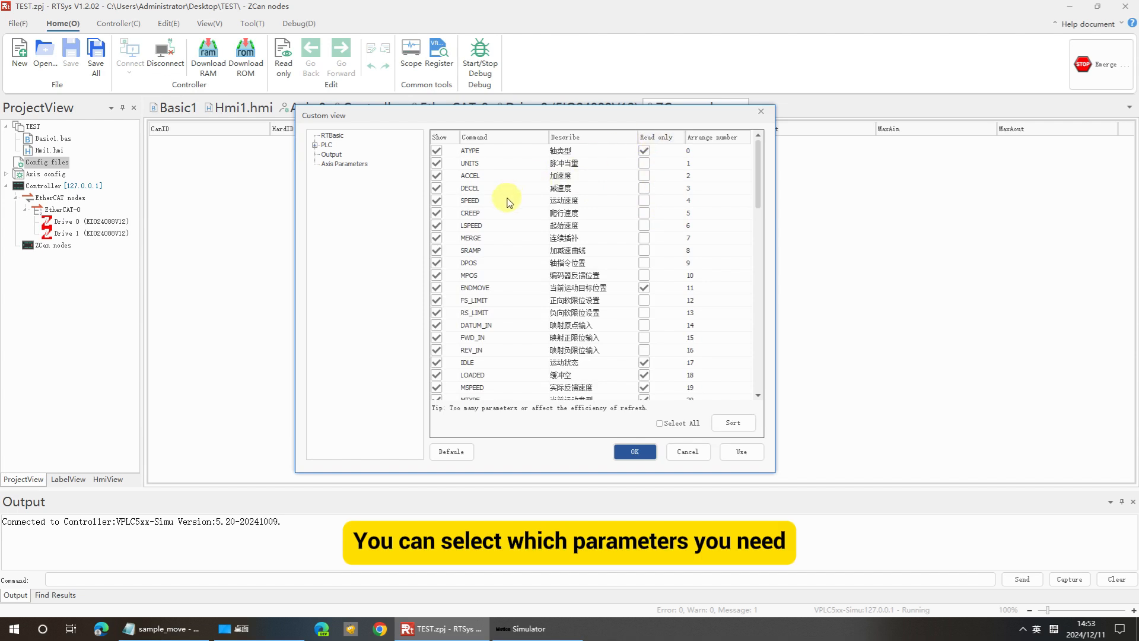
click(436, 226)
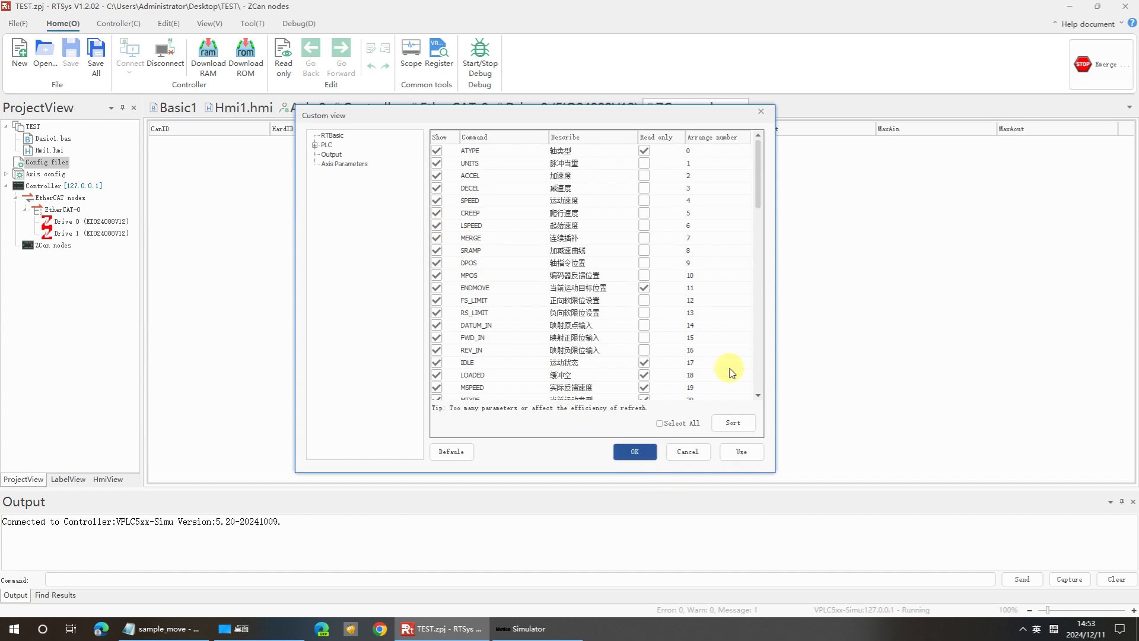
click(760, 111)
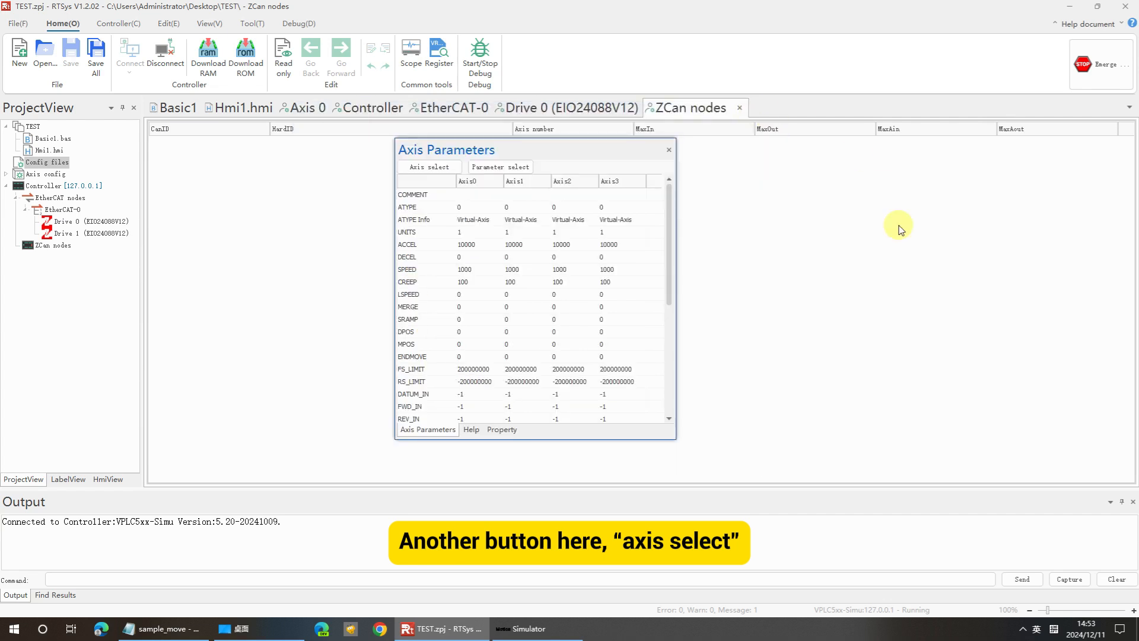
Add Axis4 to the displayed axes through Axis select and dock the Axis Parameters panel along the workspace's right edge.
click(430, 170)
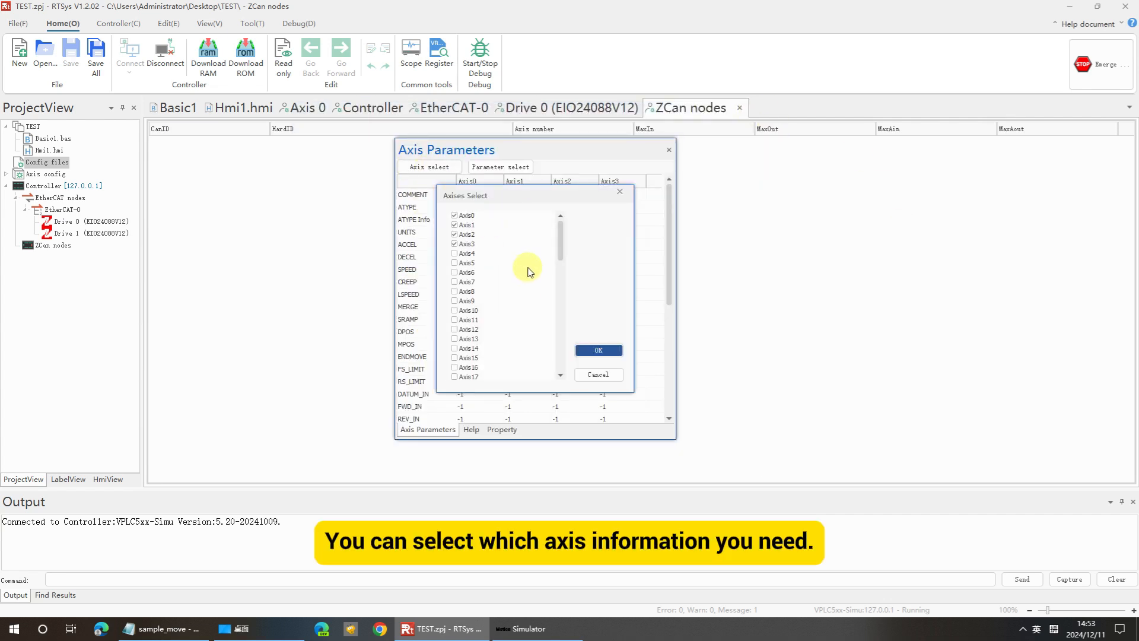
click(454, 264)
click(598, 350)
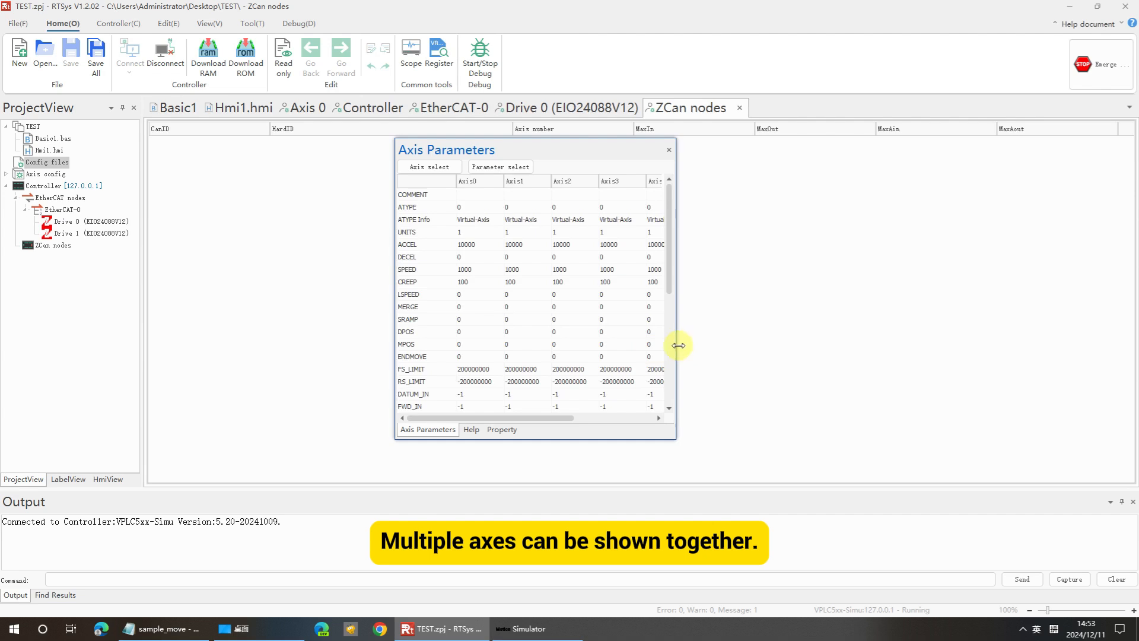
drag(678, 346, 849, 346)
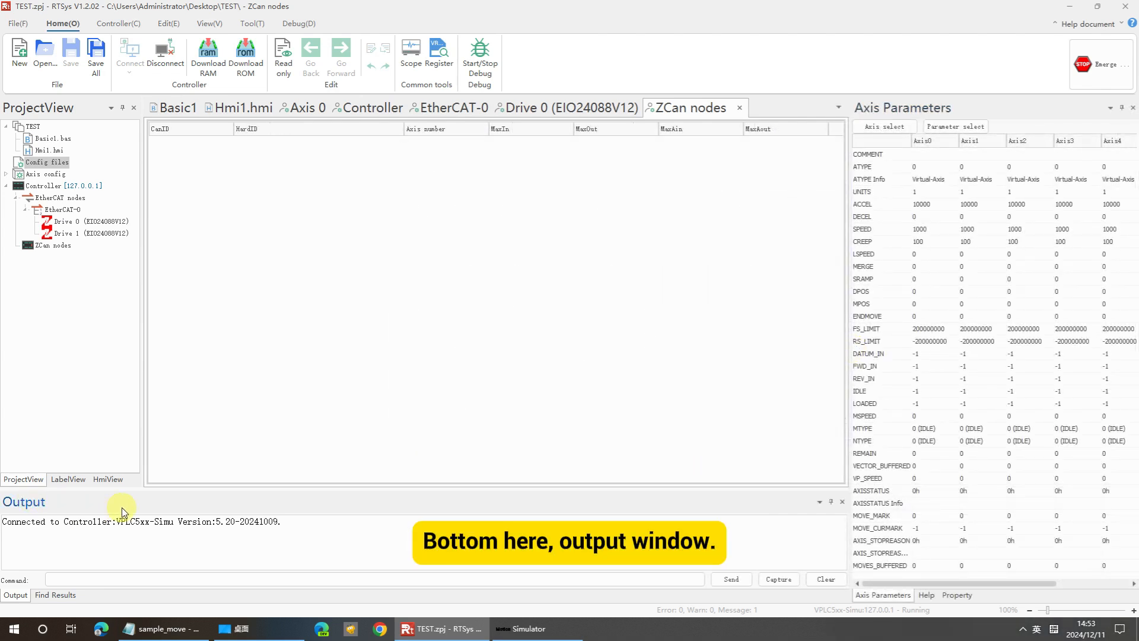
Undock the Output panel into a floating window, resize it and move it over the workspace.
drag(122, 507, 469, 267)
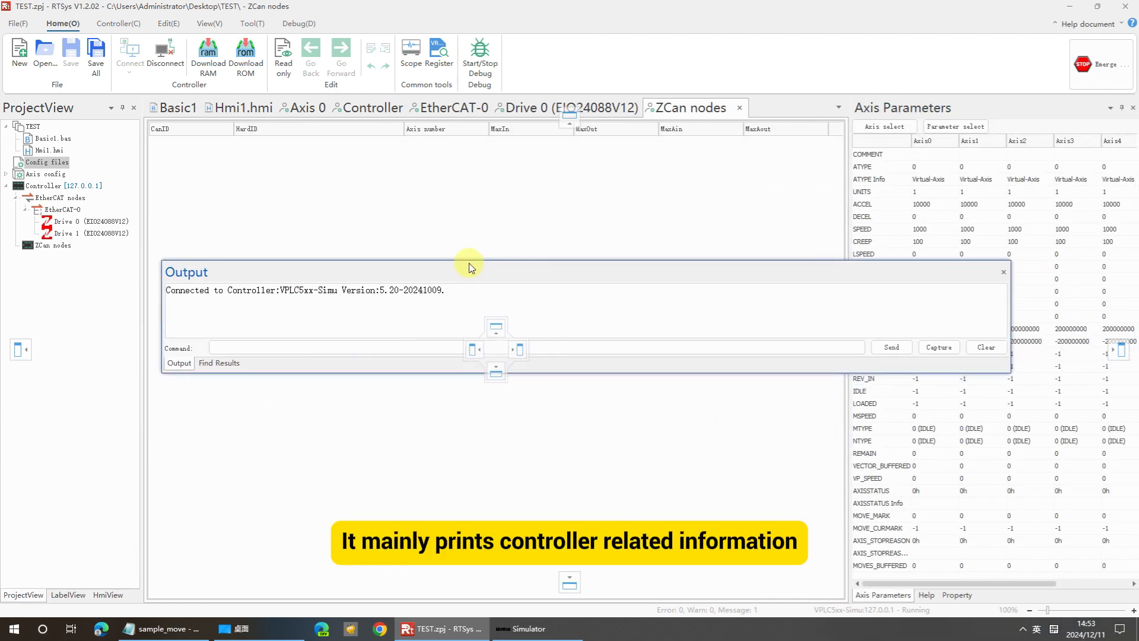
drag(1010, 318, 614, 318)
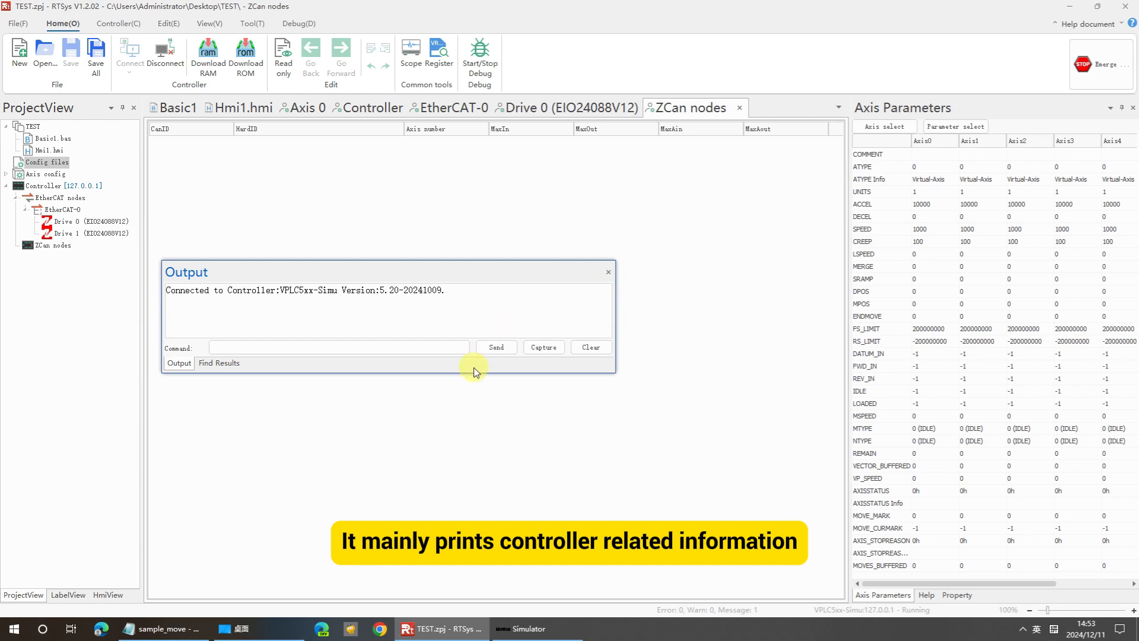
drag(475, 371, 471, 442)
drag(450, 277, 562, 280)
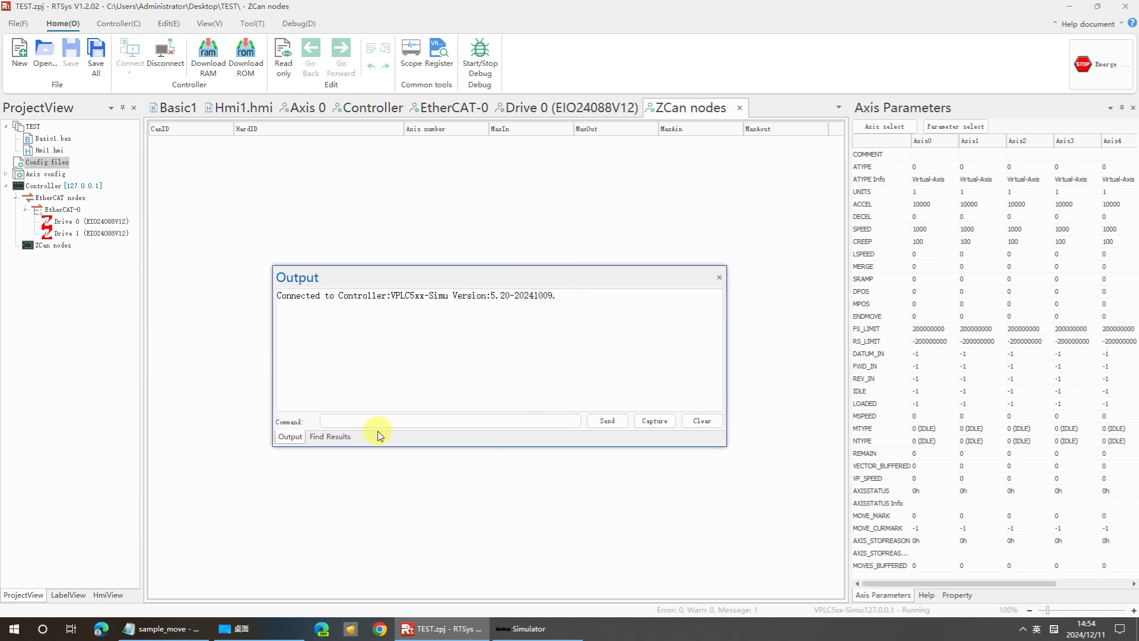
Switch the floating Output window to Find Results and back to Output, then select the command line.
click(330, 436)
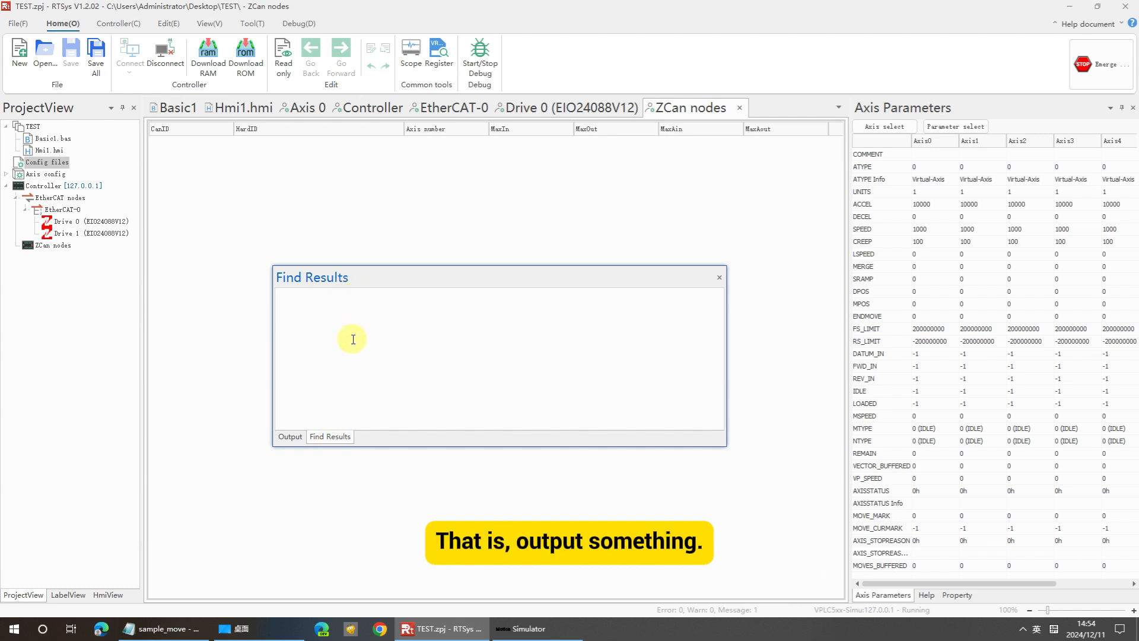
click(292, 437)
click(355, 421)
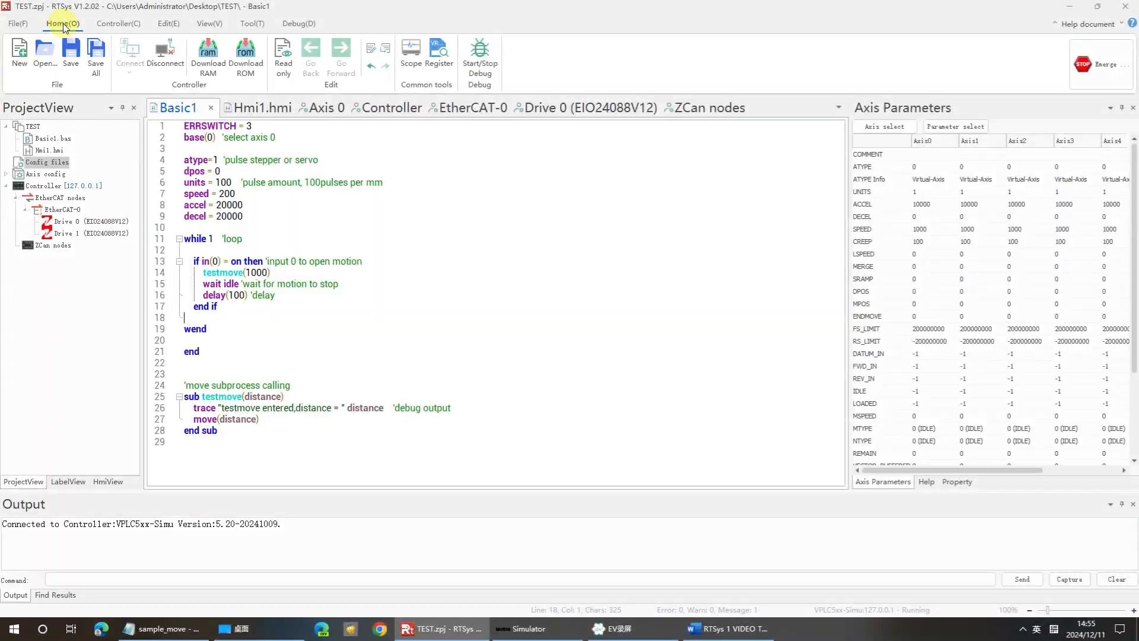
Open the Controller command group to access controller functions.
click(118, 24)
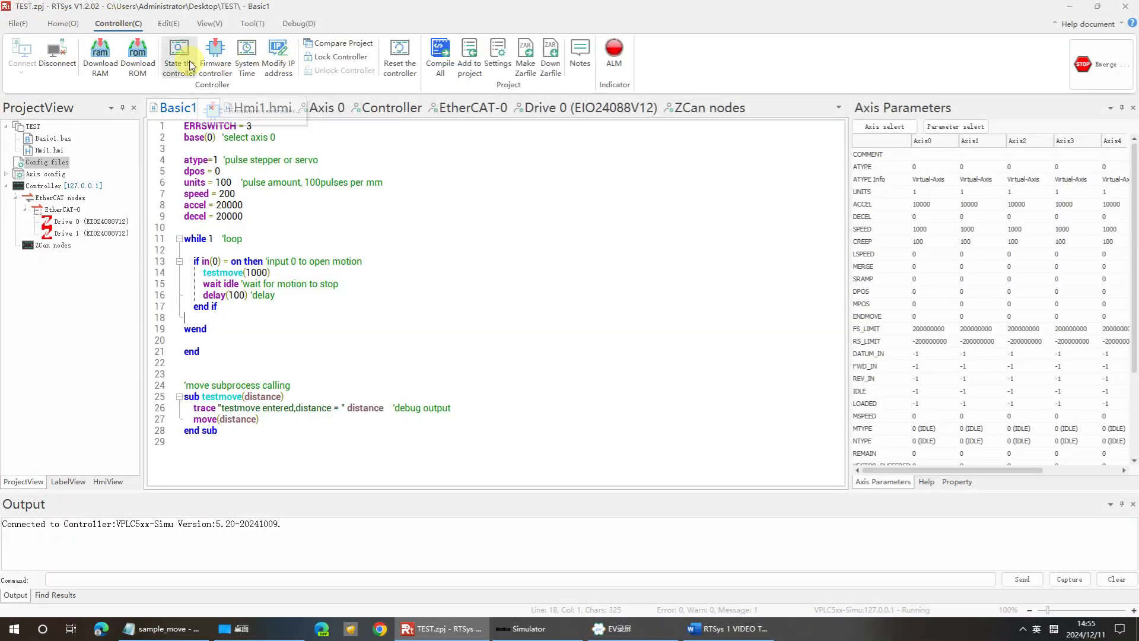